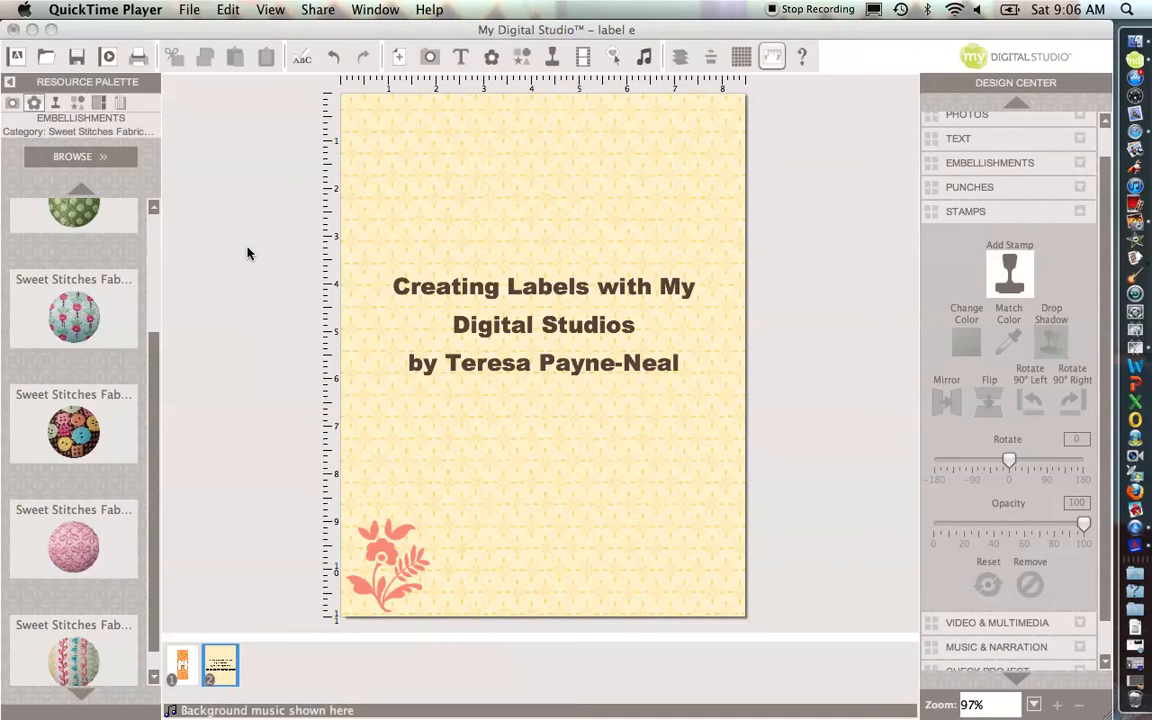
# Step: Select the first page and start exporting the project to JPEG, saving the project's changes
pyautogui.click(184, 662)
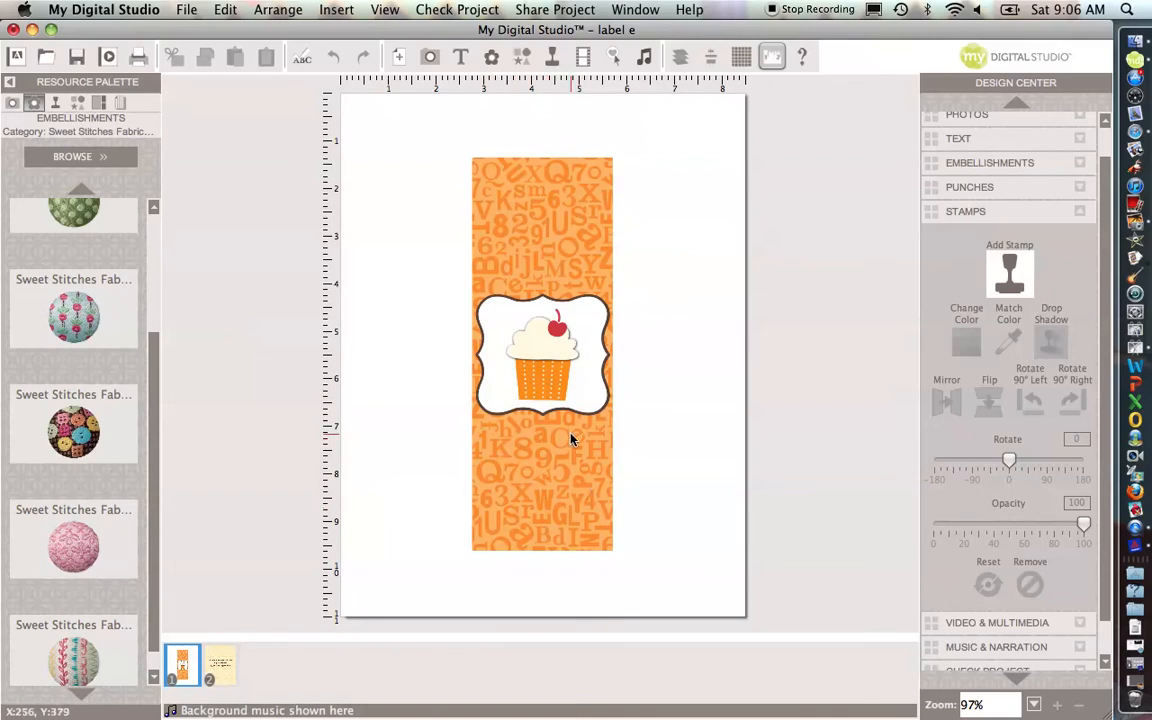
pyautogui.click(546, 10)
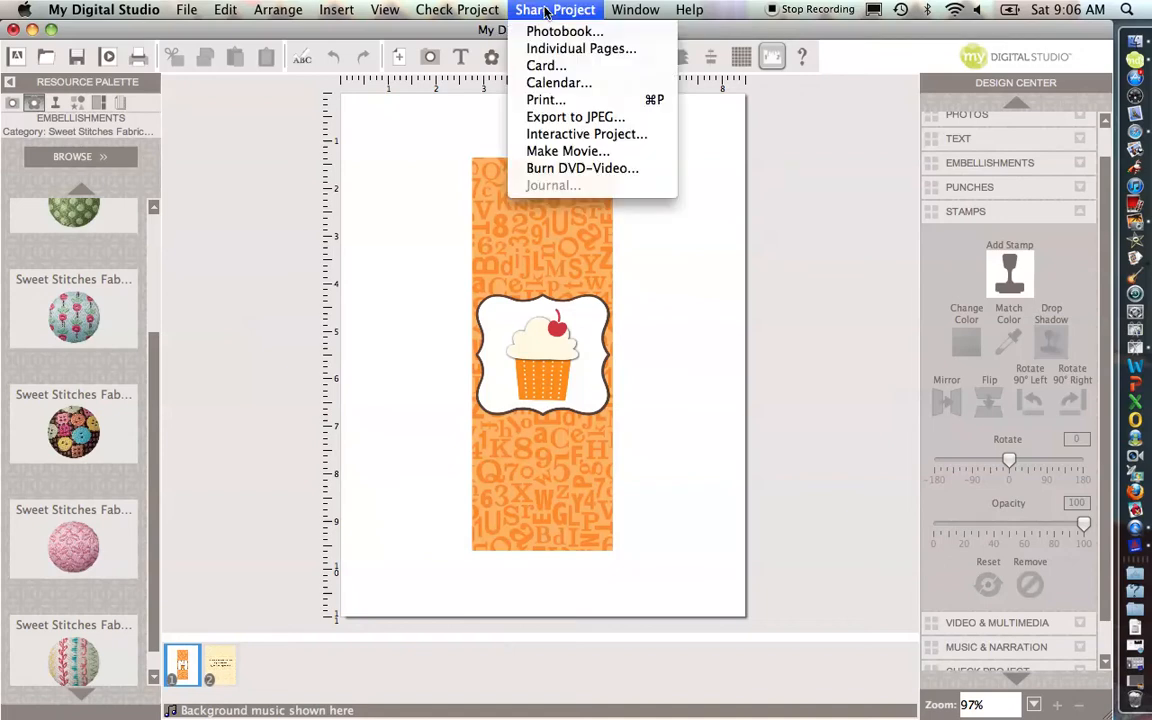
pyautogui.click(575, 120)
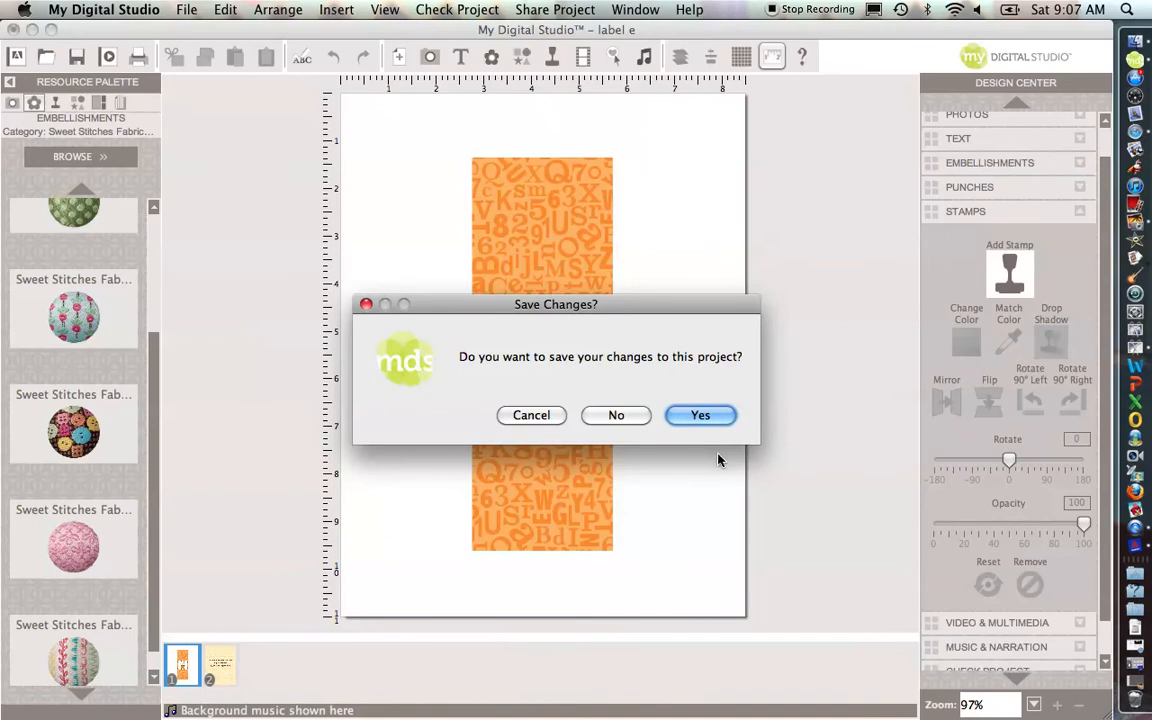
pyautogui.click(707, 422)
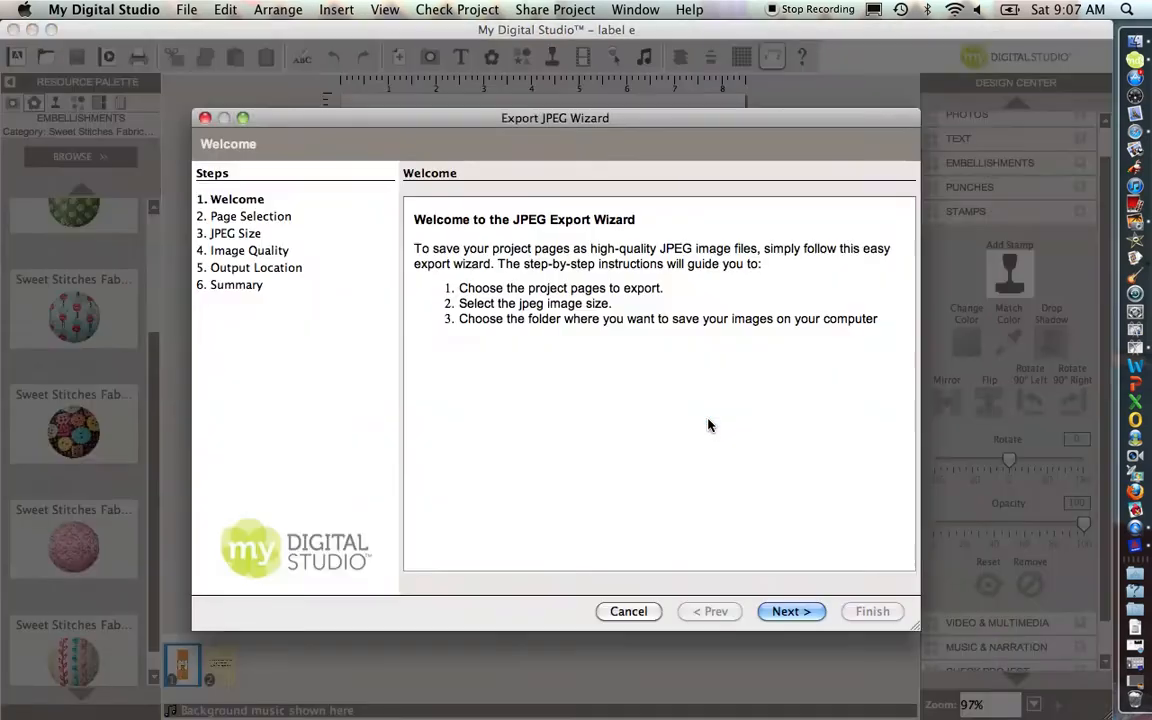
# Step: Choose page 1 for export with the Large 2550 x 3300 size and 100% image quality
pyautogui.click(787, 611)
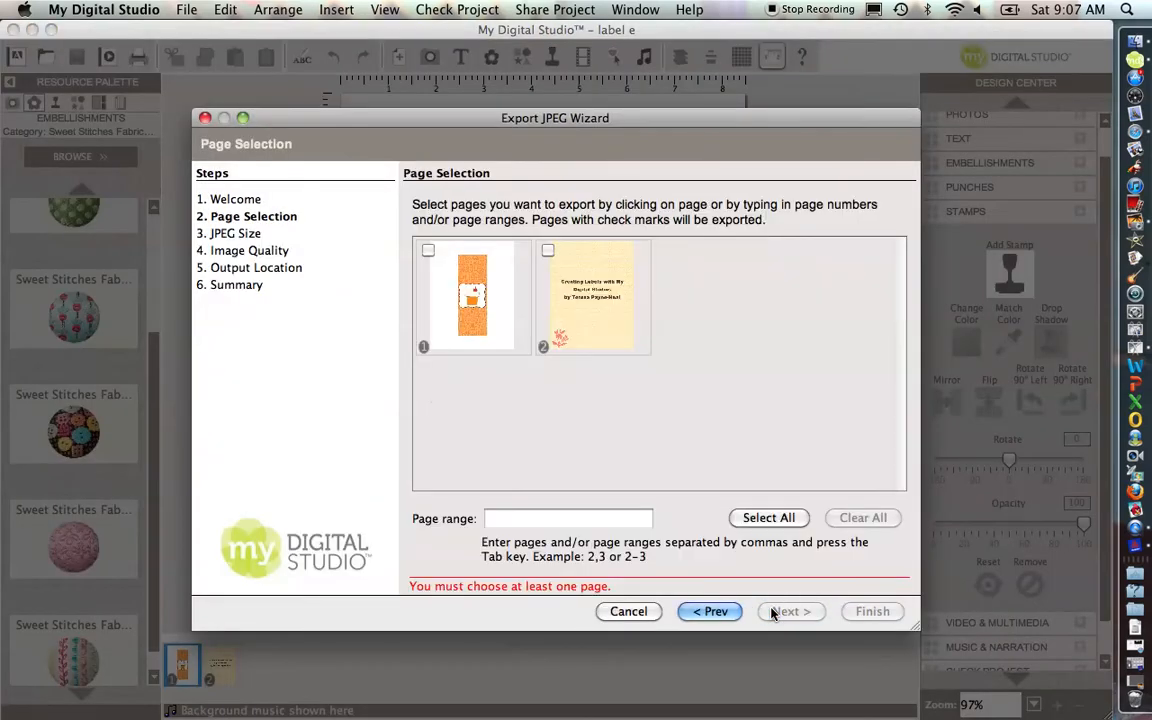
pyautogui.click(428, 250)
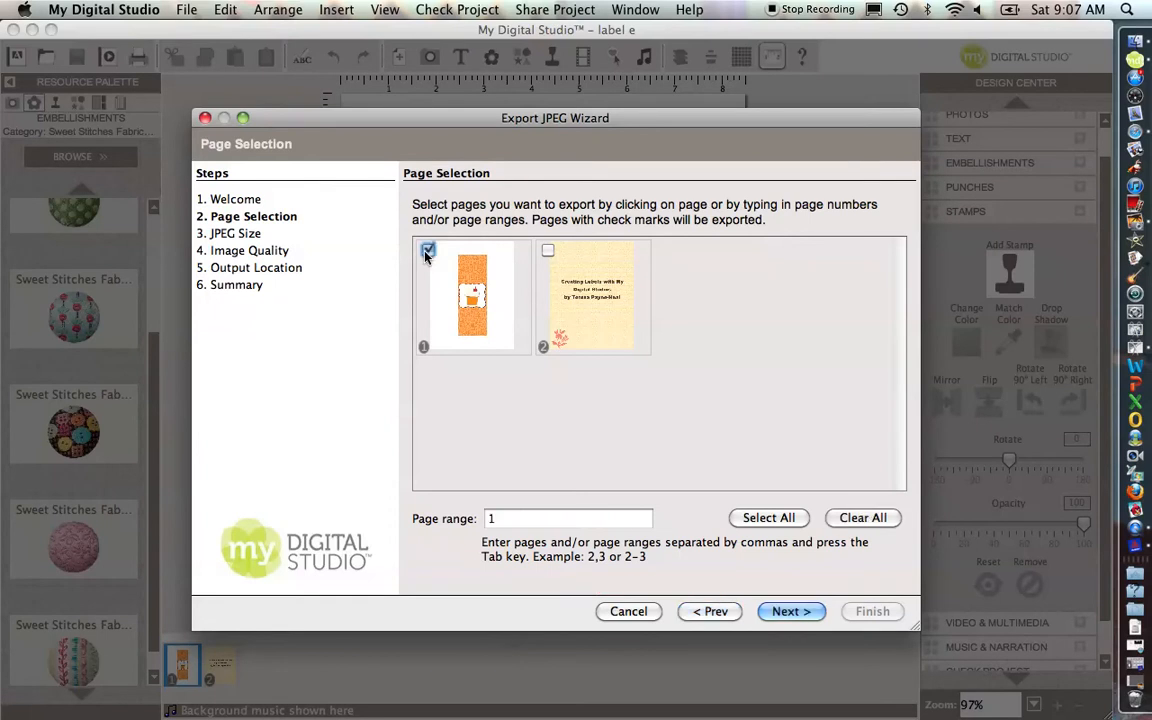
pyautogui.click(815, 613)
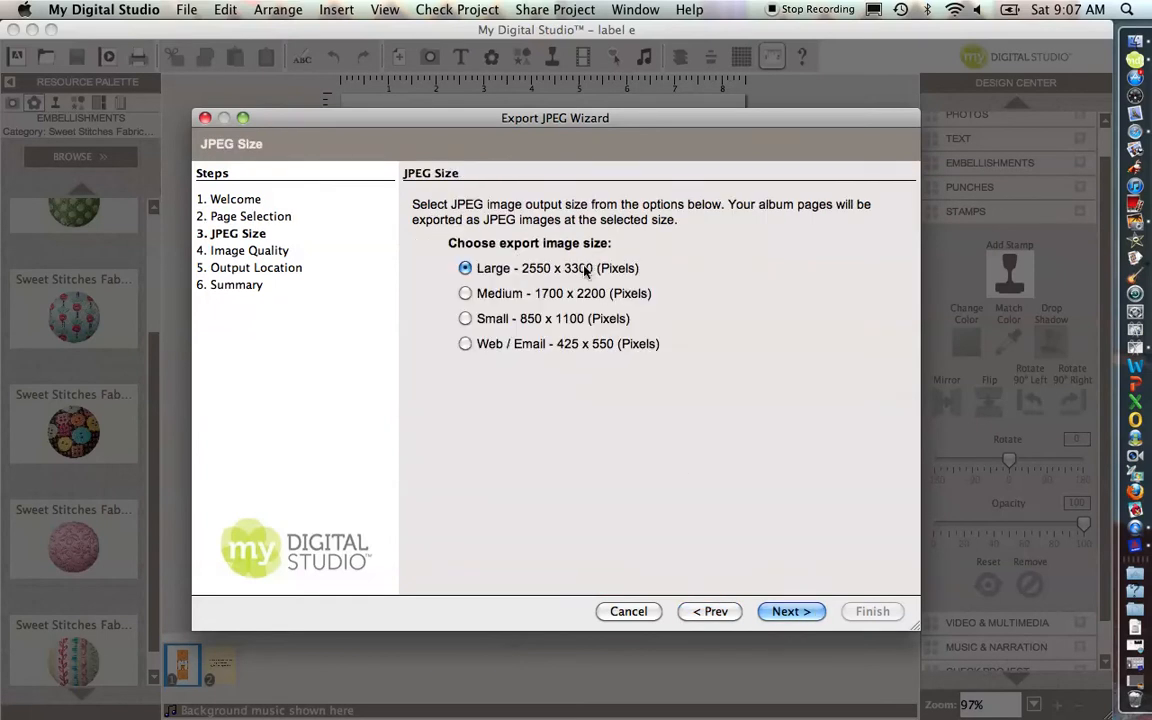
pyautogui.click(791, 614)
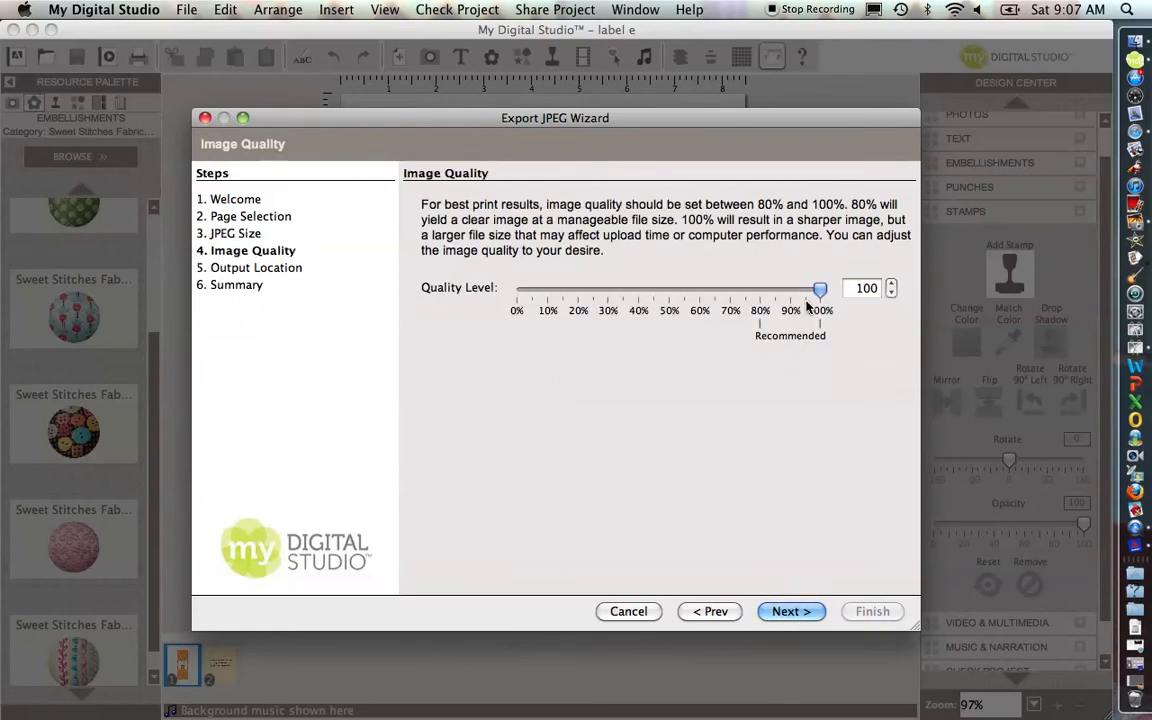
pyautogui.click(797, 611)
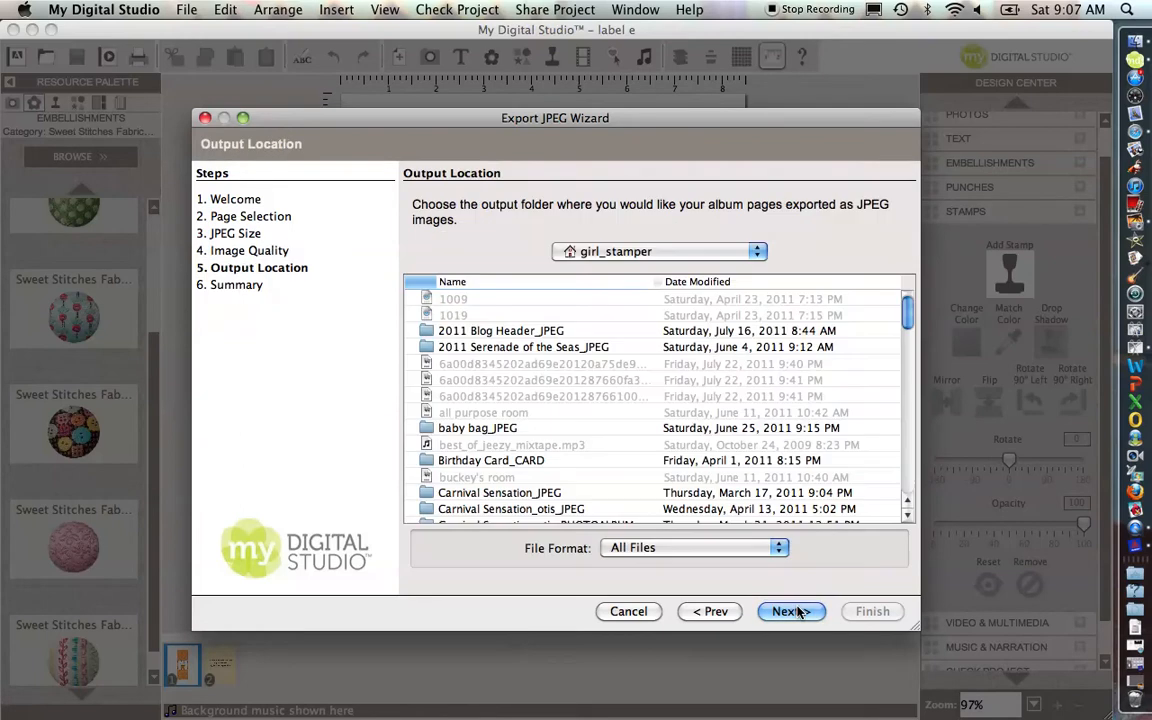
# Step: Keep the default output location, clear the existing label e_JPEG folder's contents, and finish the export
pyautogui.click(797, 611)
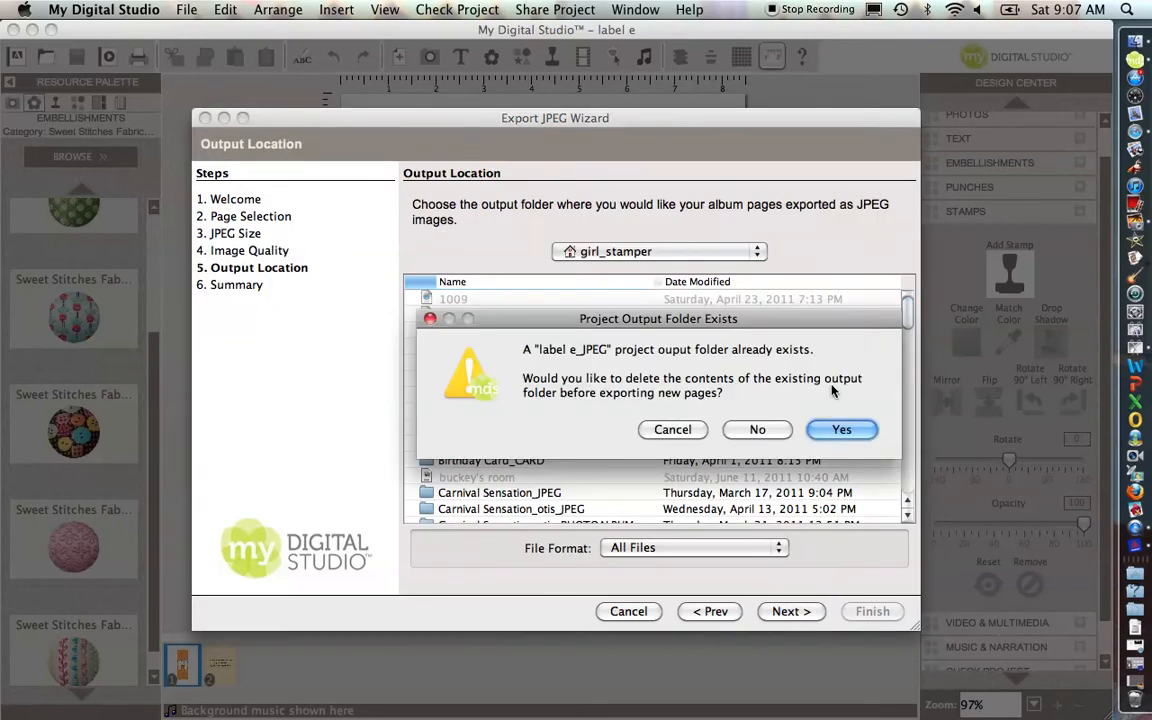
pyautogui.click(842, 430)
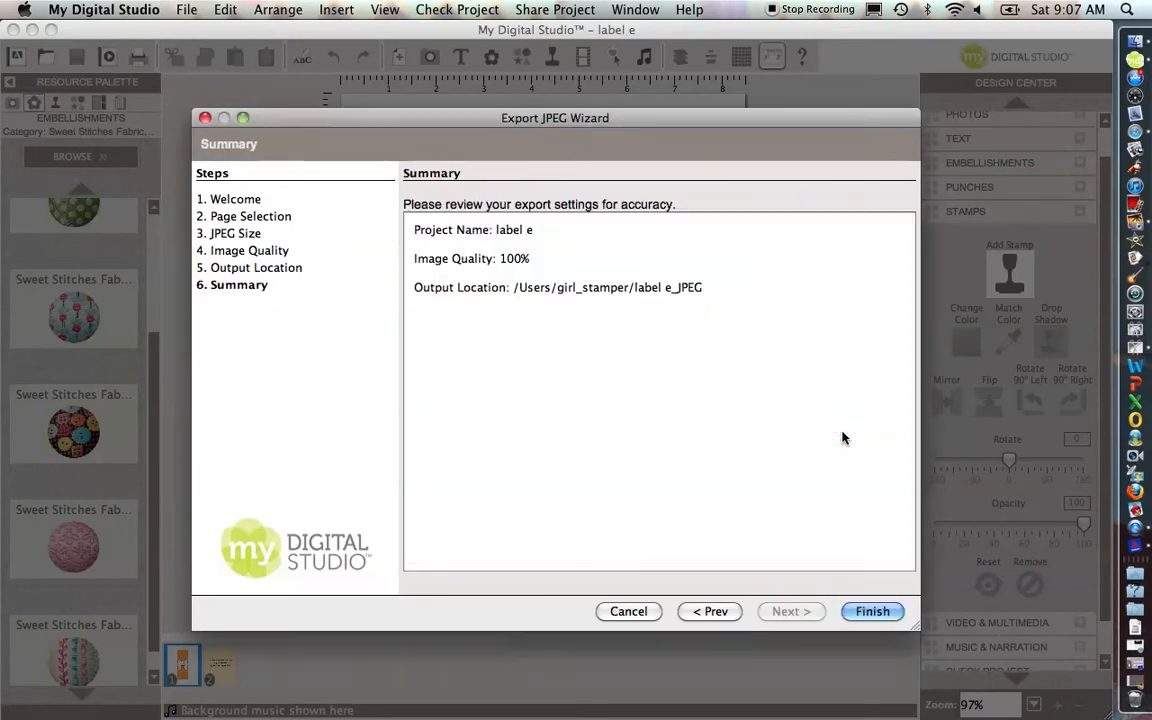
pyautogui.click(893, 620)
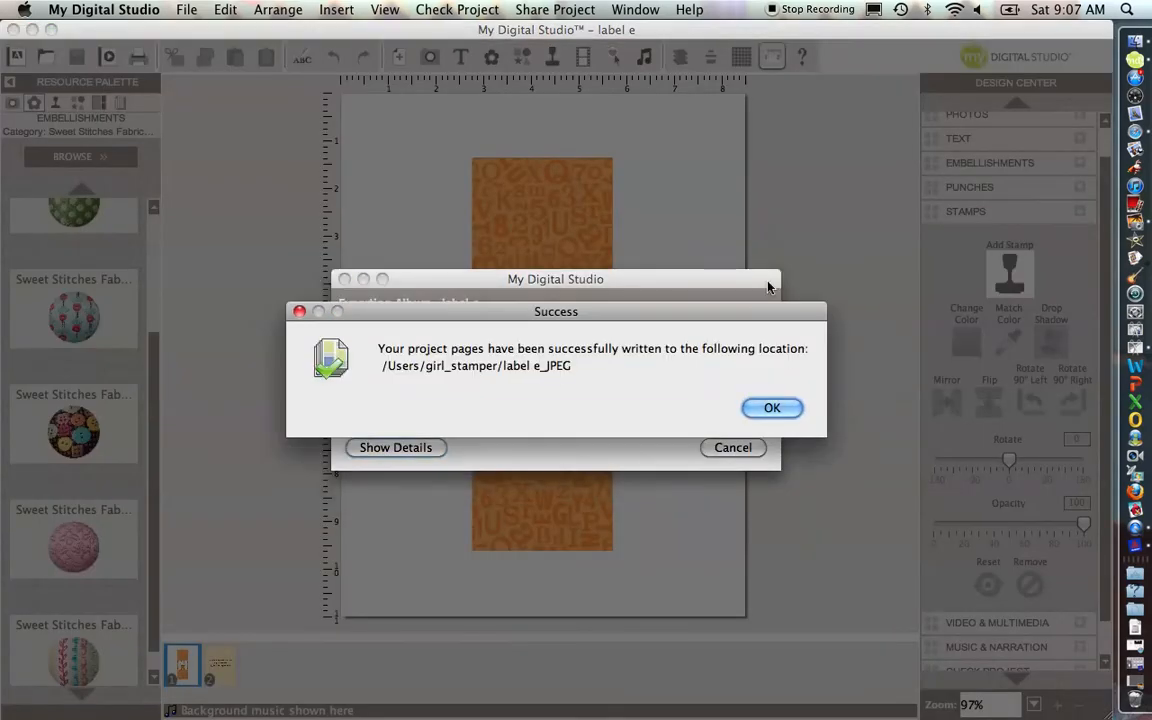
pyautogui.click(757, 408)
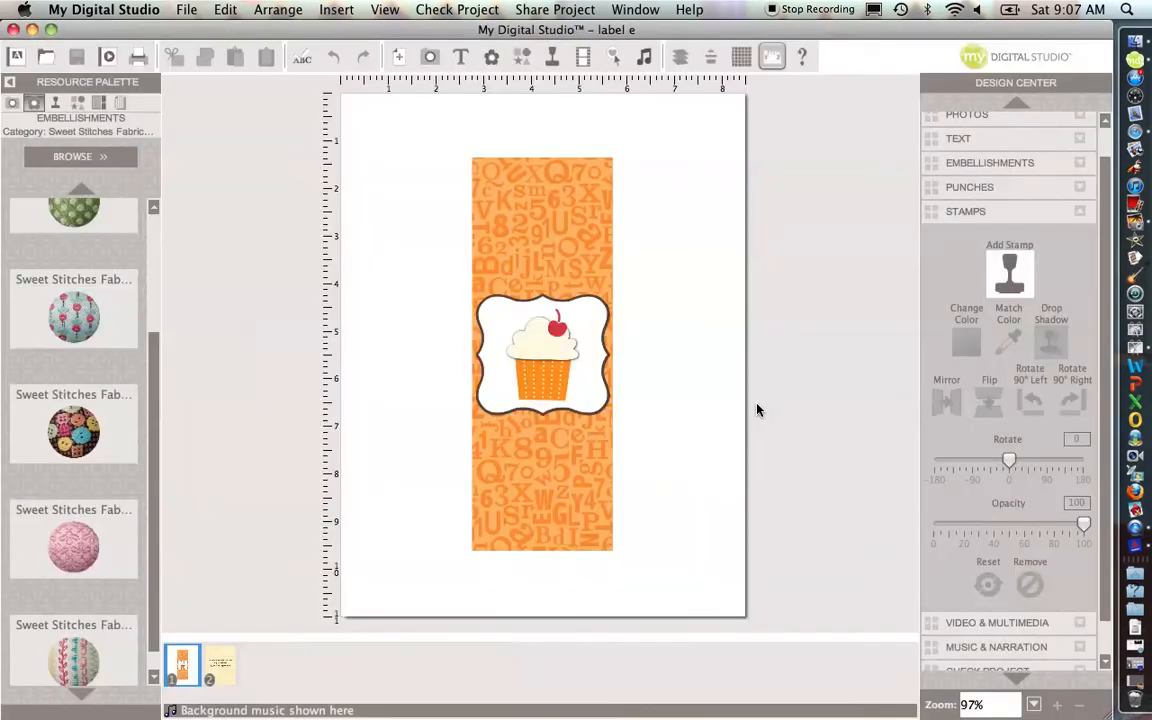
# Step: Switch to iPhoto and import label e-001.jpg from the label e_JPEG folder into the library
pyautogui.click(1135, 224)
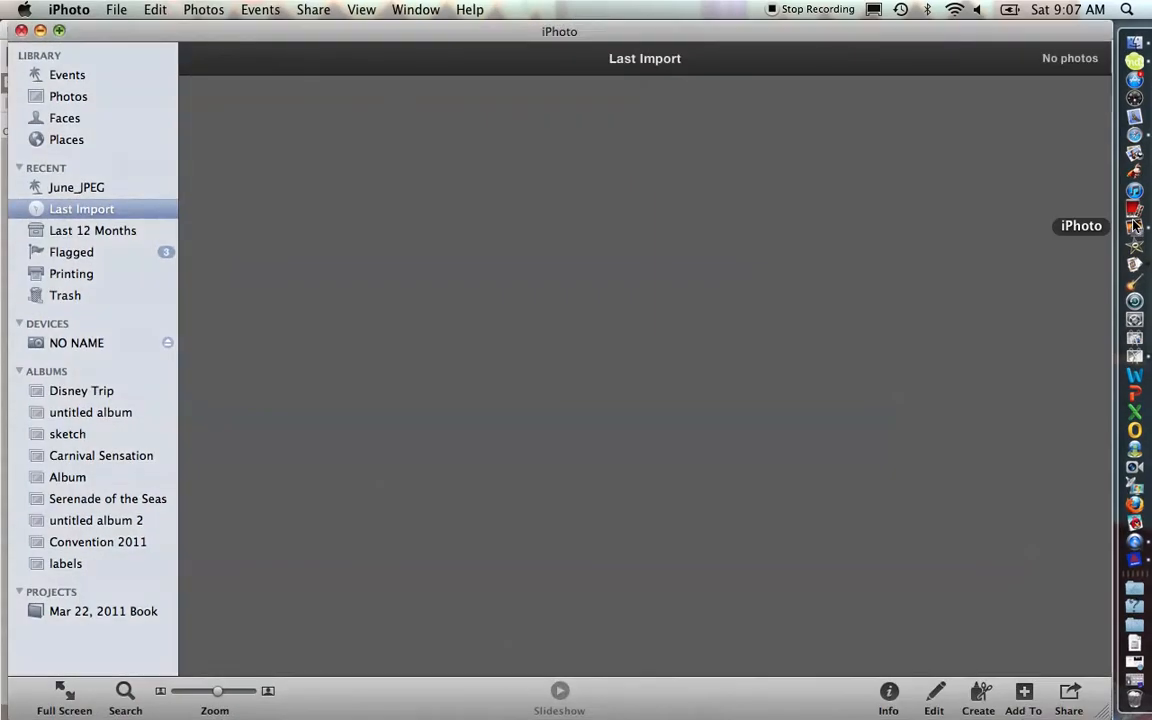
pyautogui.click(117, 10)
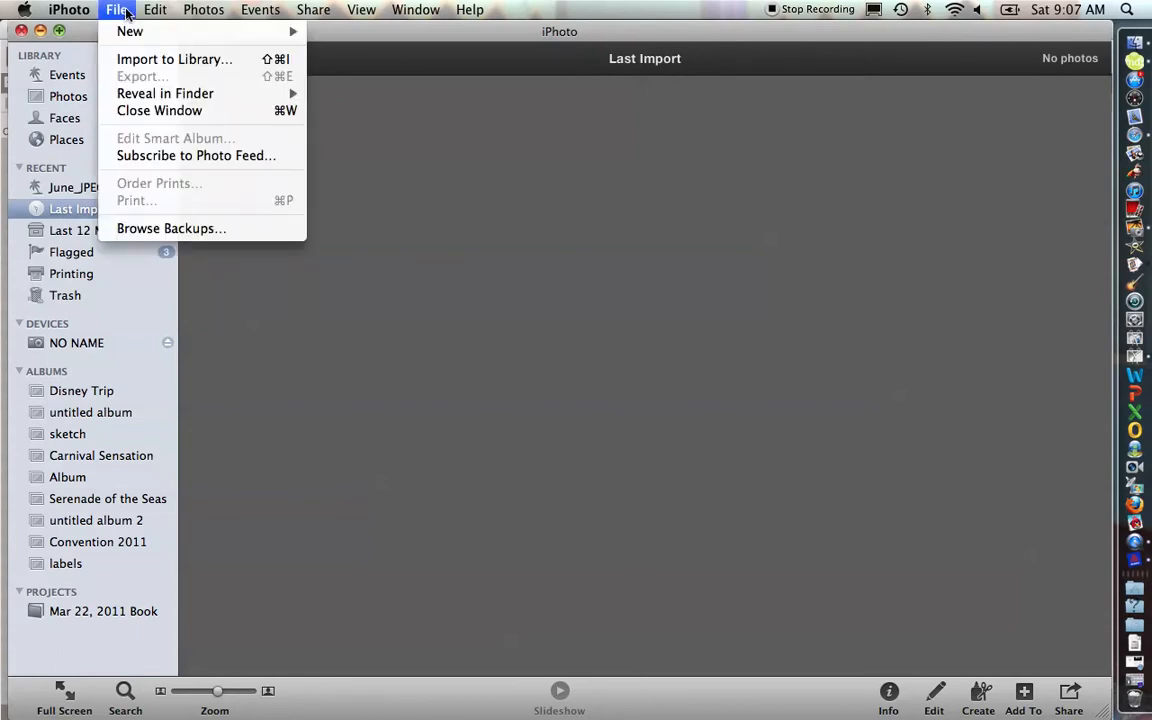
pyautogui.click(132, 58)
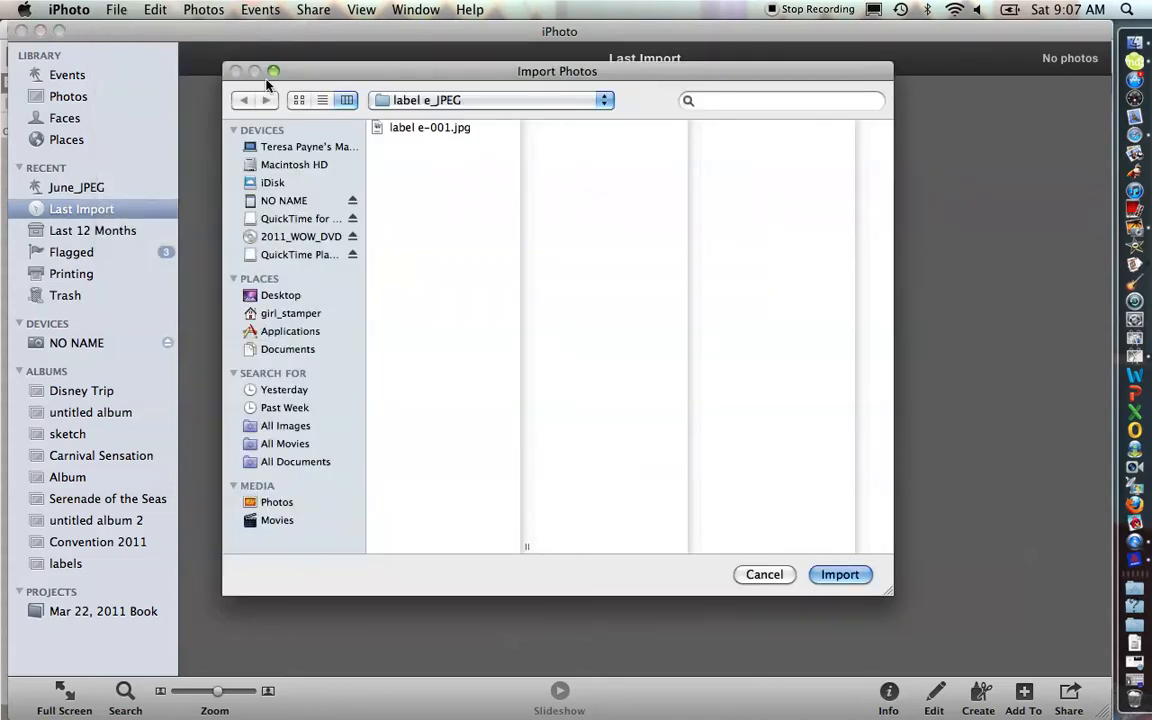
pyautogui.click(395, 125)
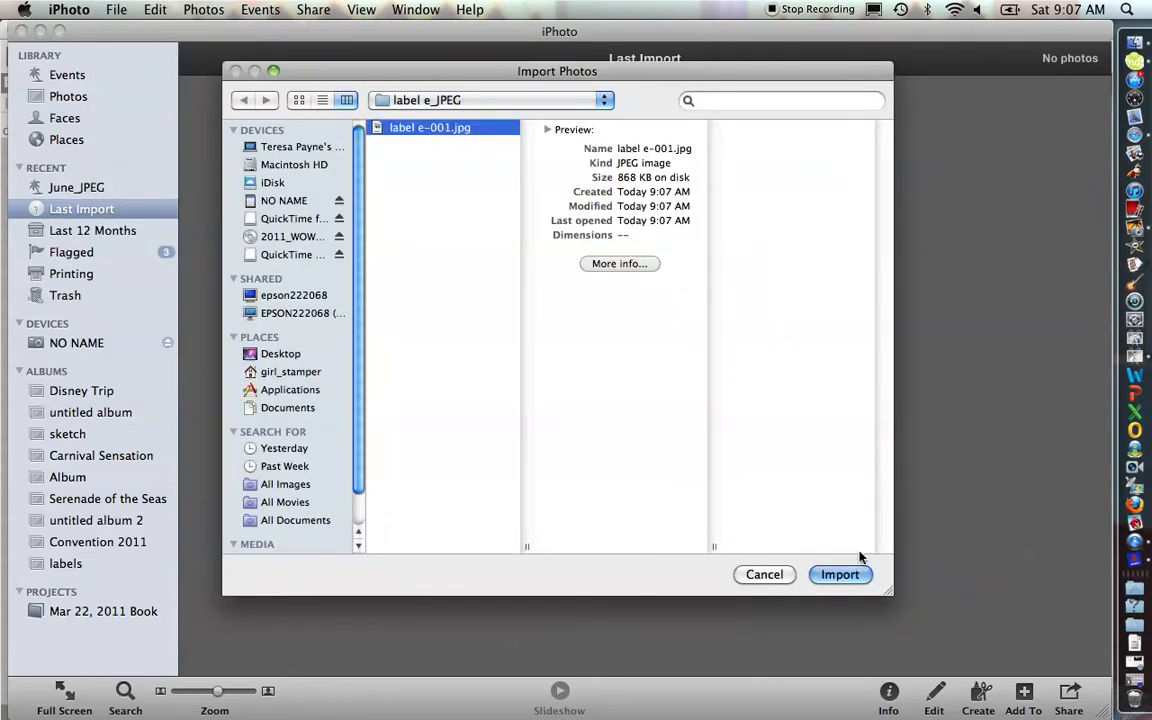
pyautogui.click(843, 574)
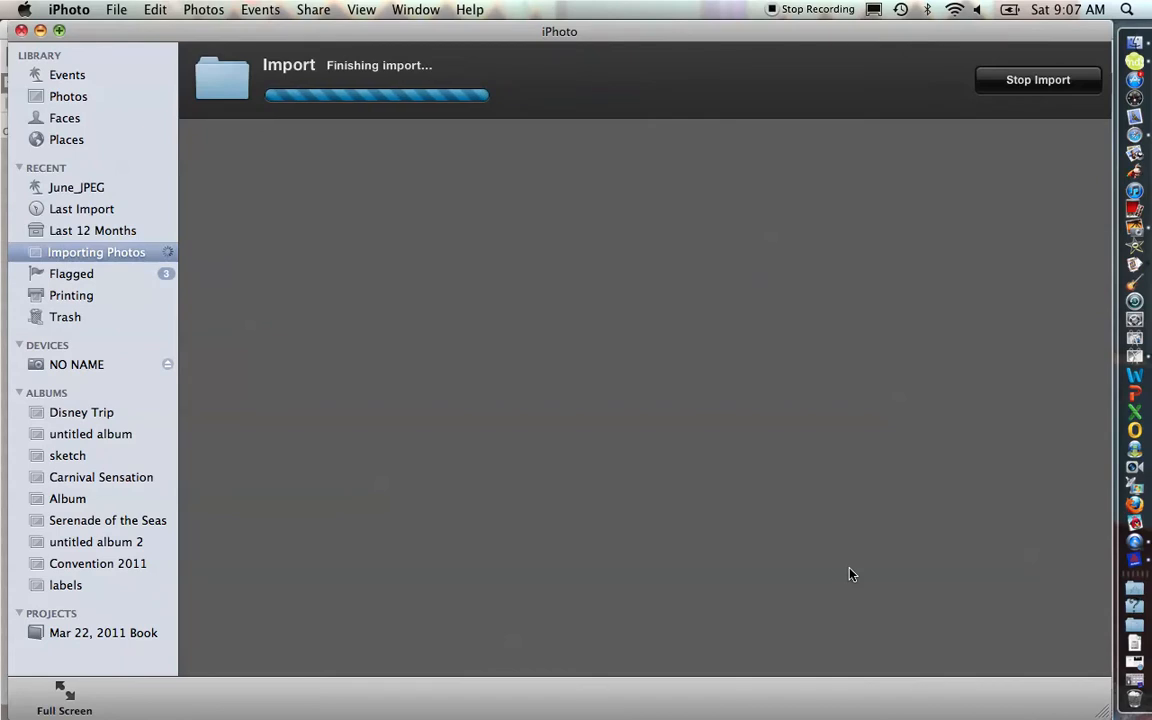
# Step: Open the imported photo for editing and crop it tightly around the orange label strip
pyautogui.moveTo(401, 284)
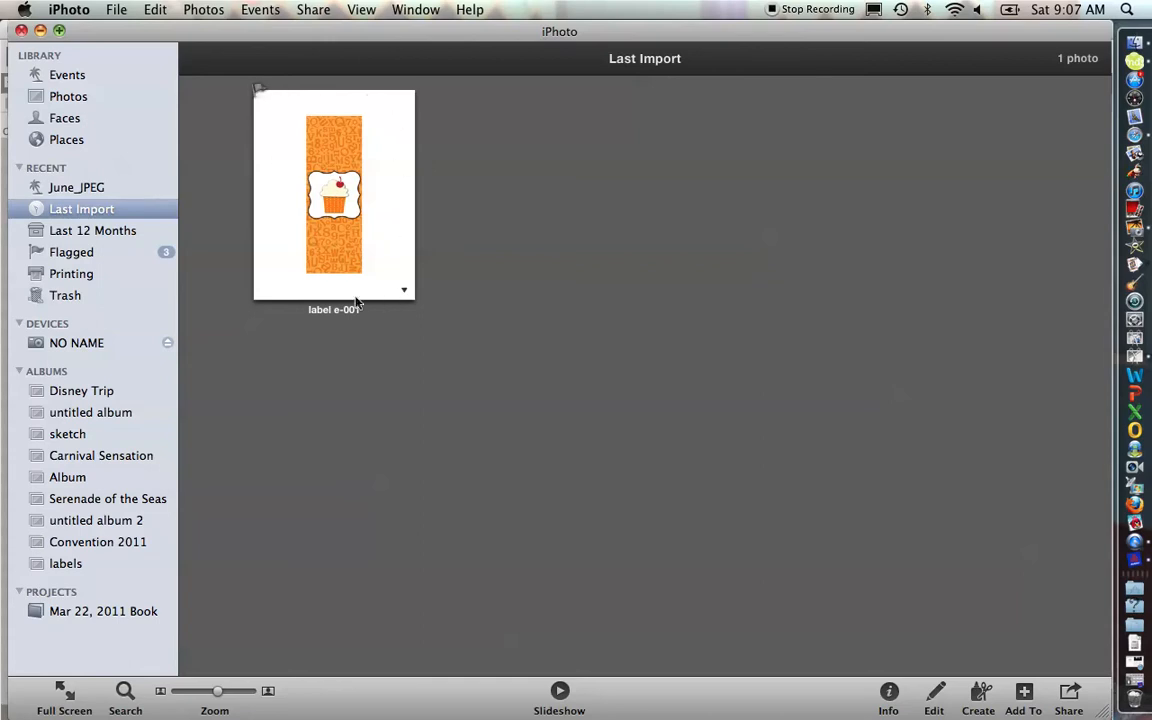
pyautogui.click(356, 255)
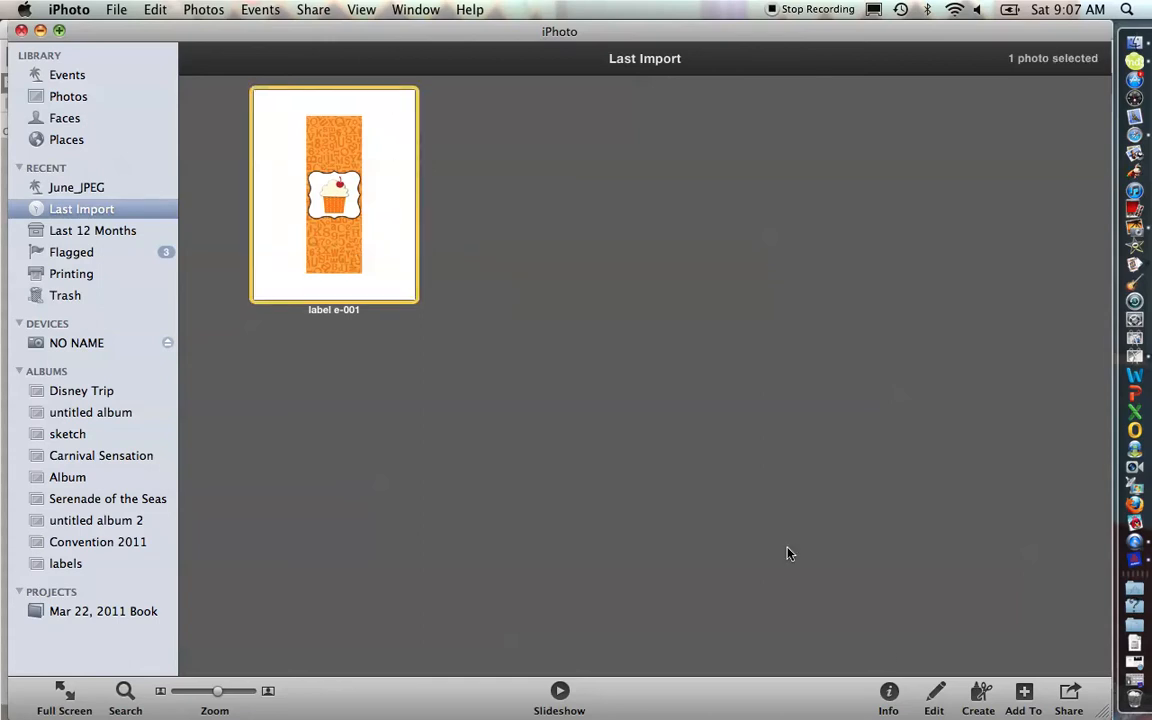
pyautogui.click(936, 705)
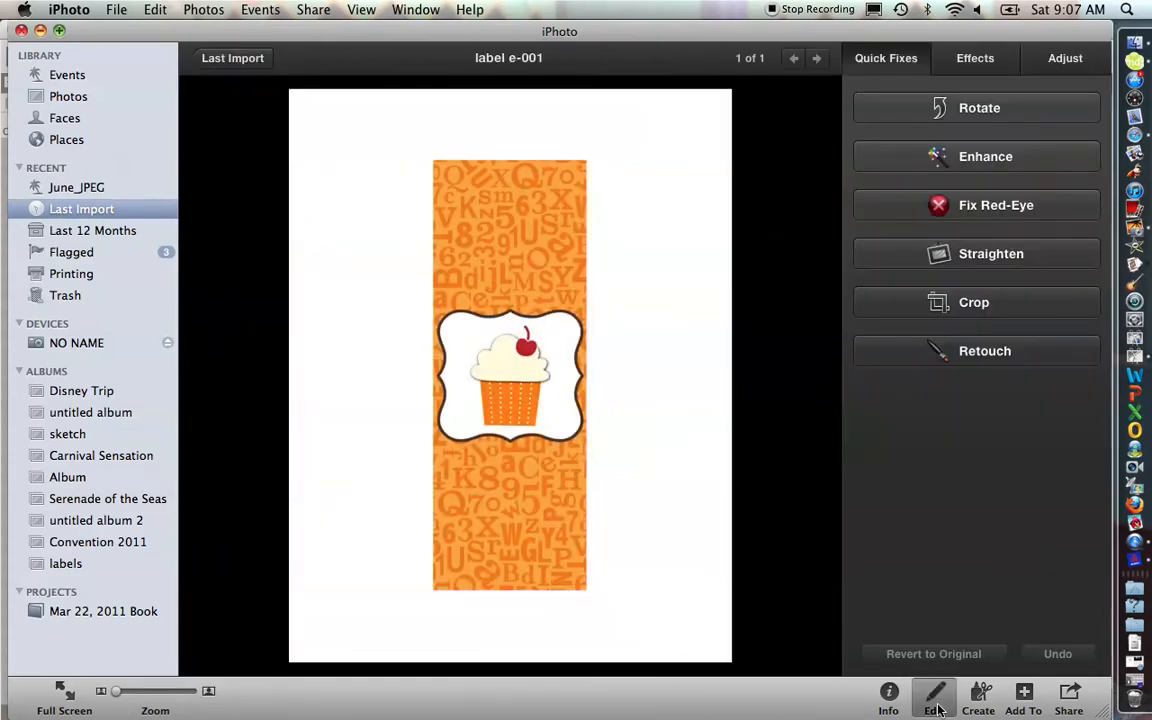
pyautogui.click(957, 303)
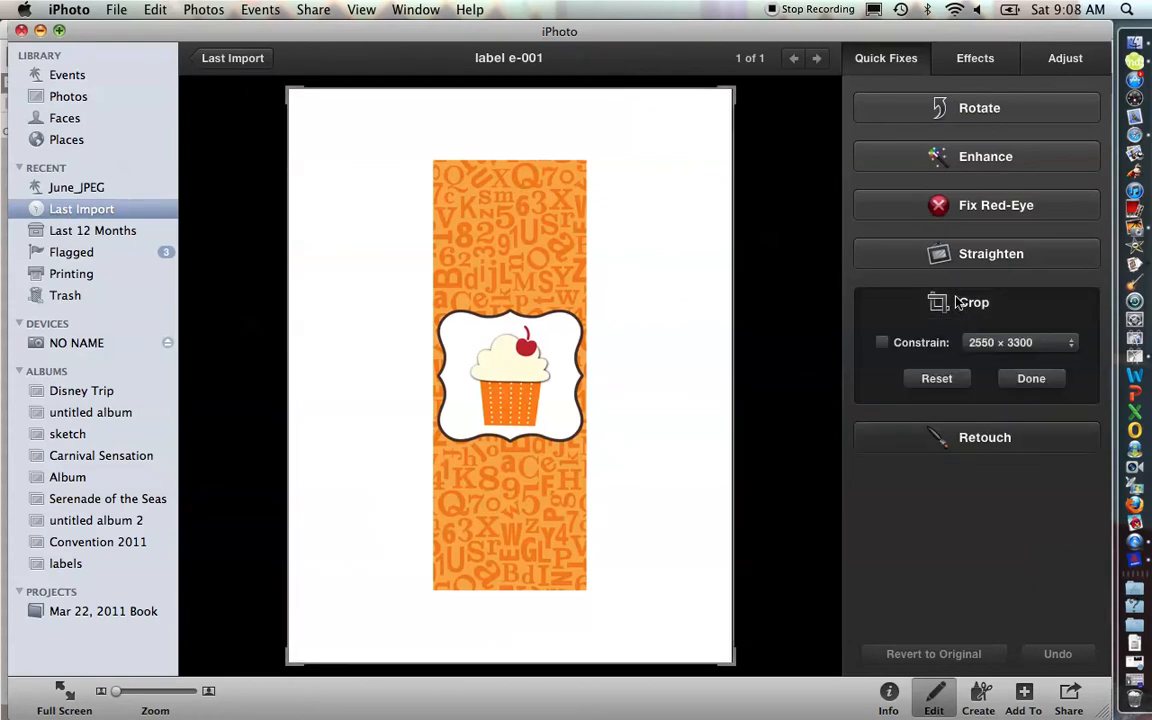
pyautogui.rightClick(730, 663)
pyautogui.click(730, 663)
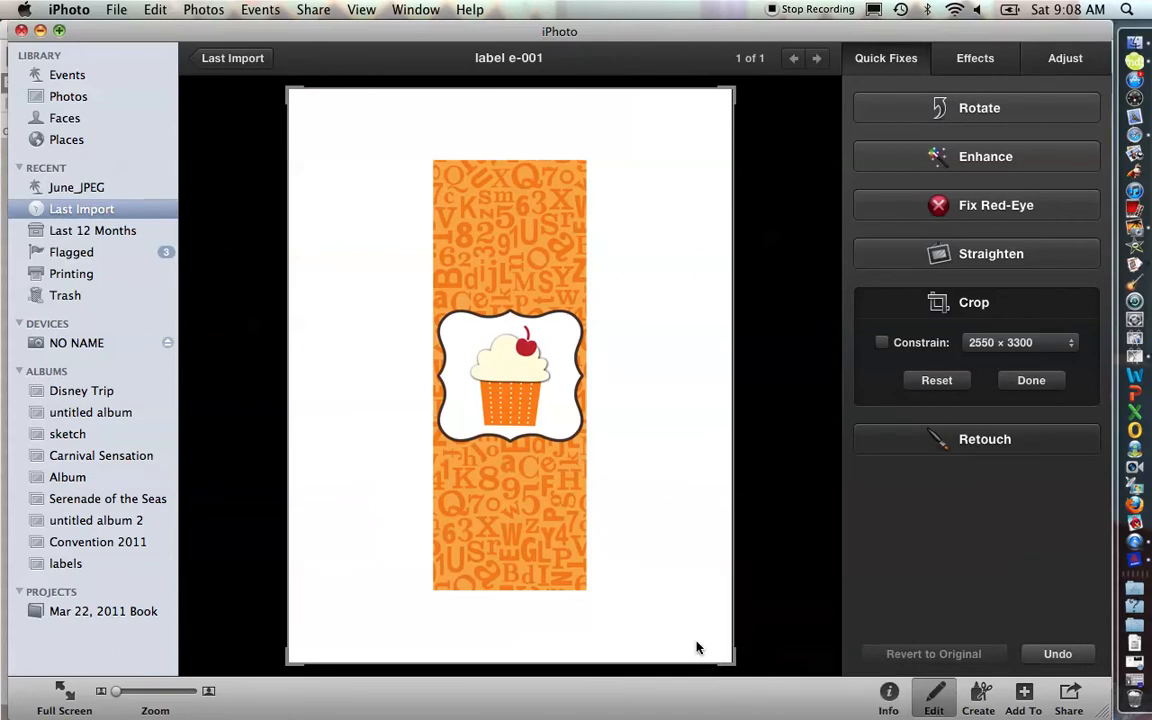
pyautogui.moveTo(730, 663); pyautogui.dragTo(584, 590)
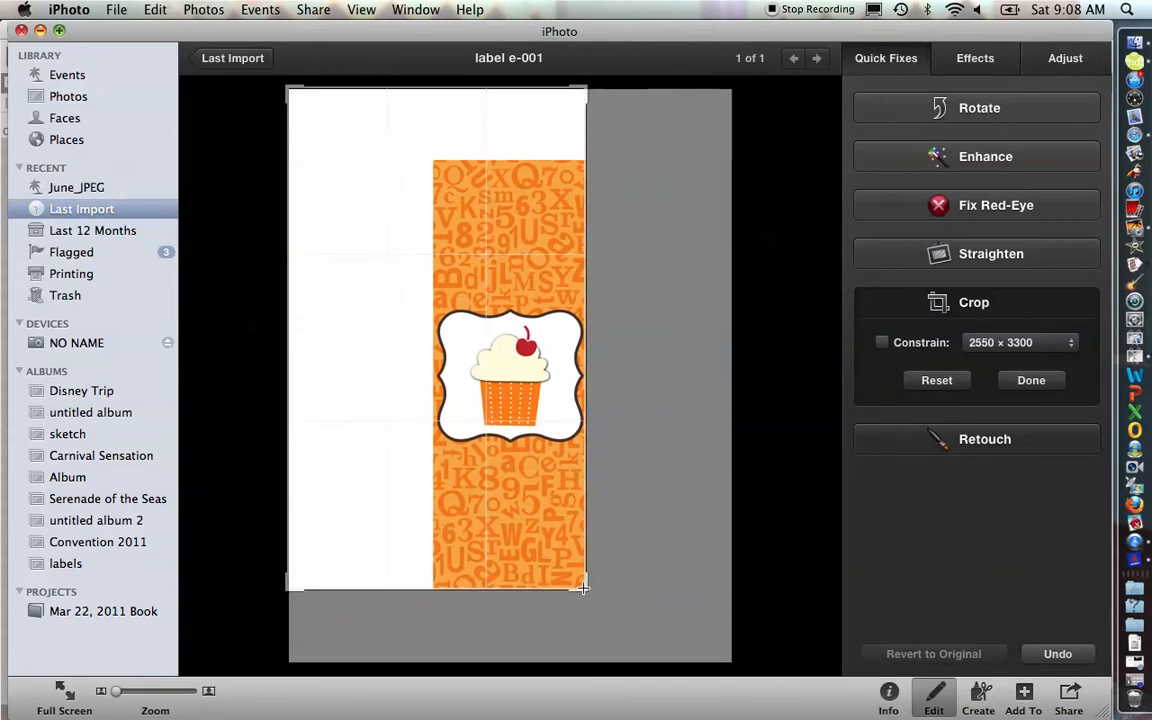
pyautogui.moveTo(287, 88); pyautogui.dragTo(436, 163)
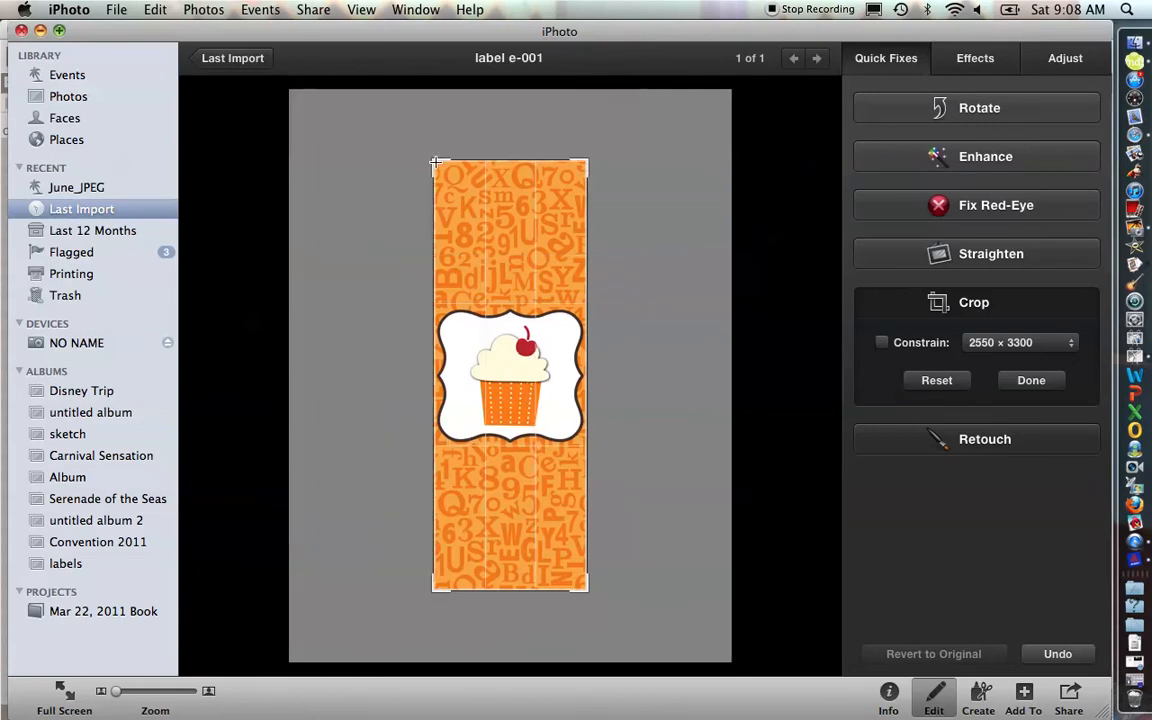
pyautogui.click(1053, 388)
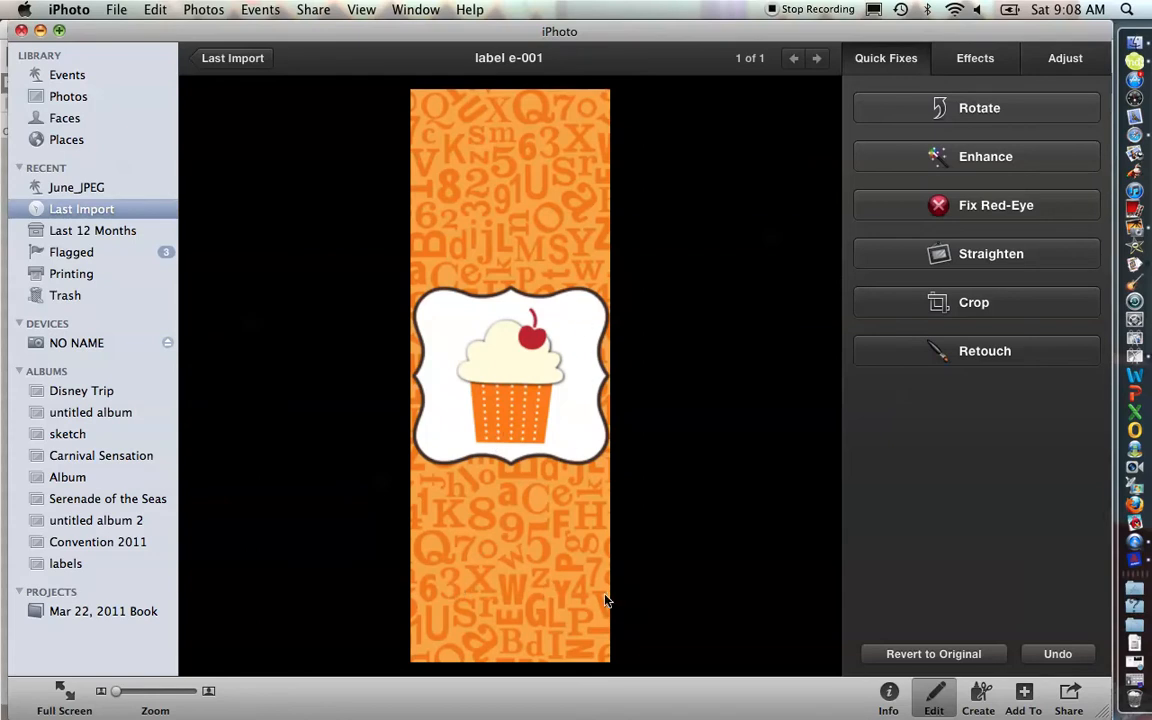
# Step: Rotate the label counterclockwise and return to the Last Import photo view
pyautogui.click(930, 110)
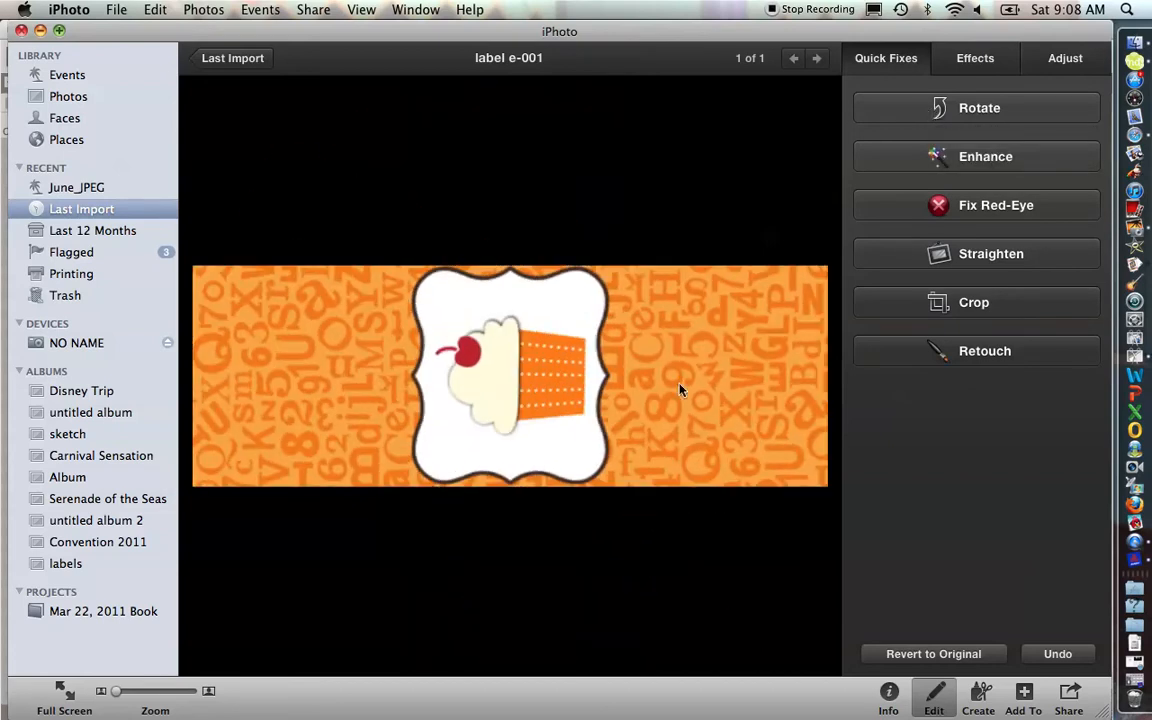
pyautogui.click(233, 58)
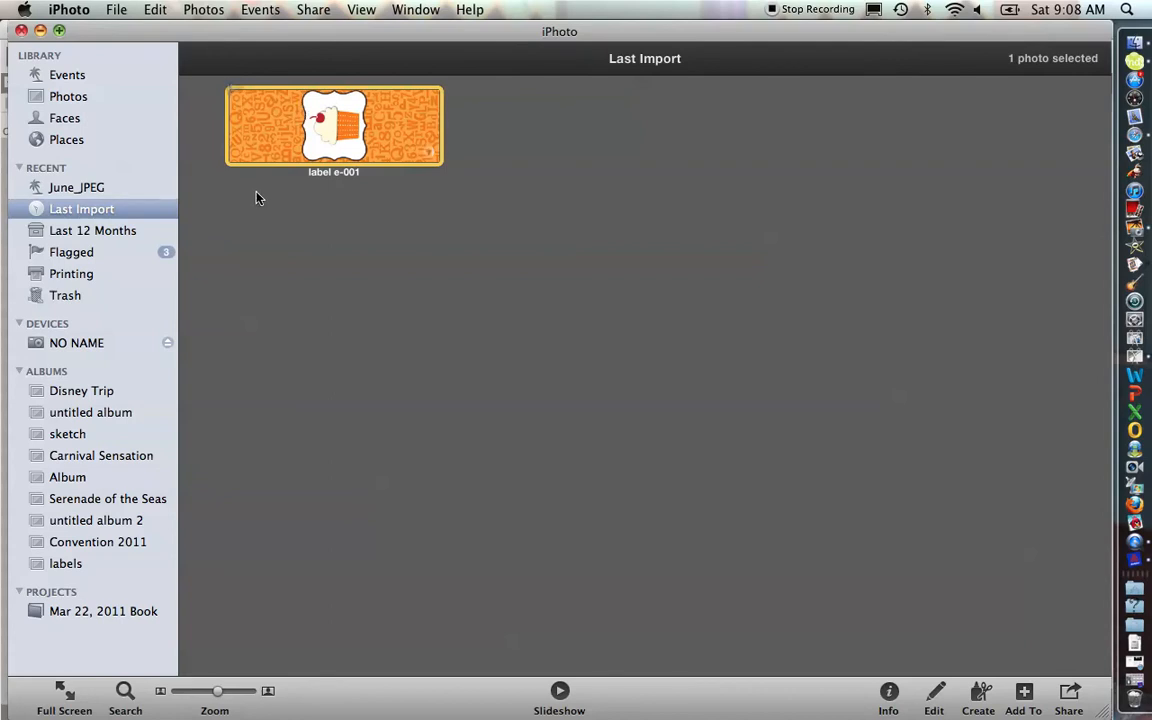
# Step: Switch to DesignPro and start a new project
pyautogui.moveTo(402, 168)
pyautogui.click(1135, 565)
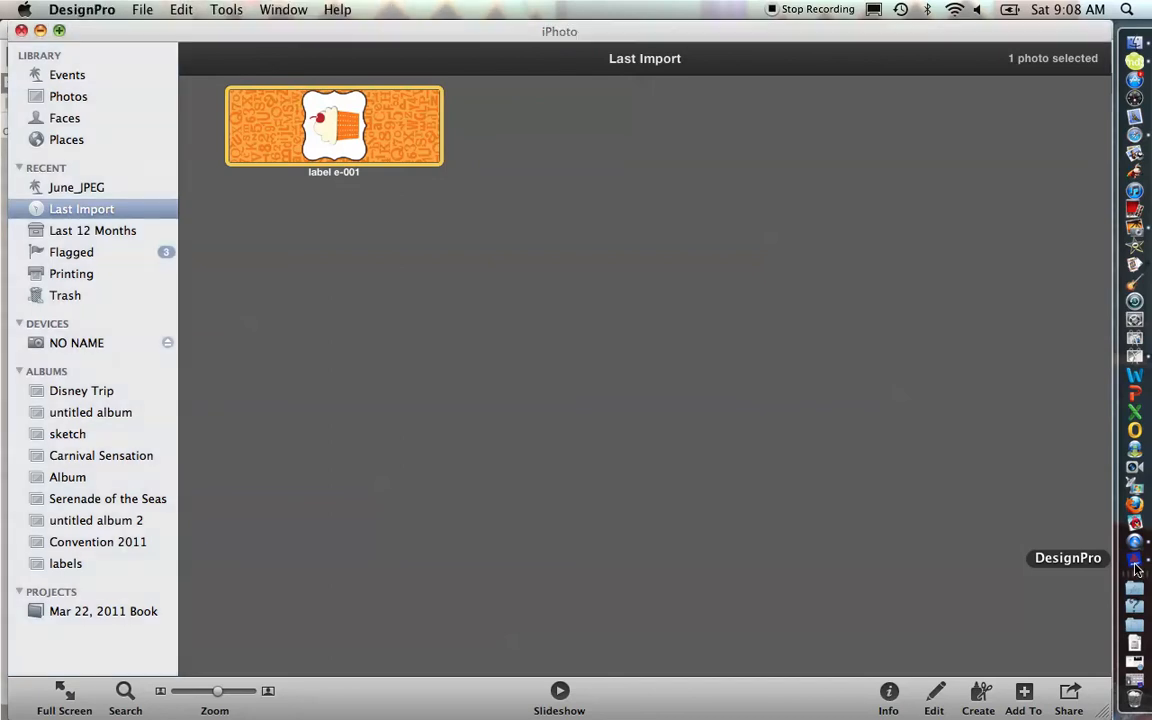
pyautogui.click(141, 11)
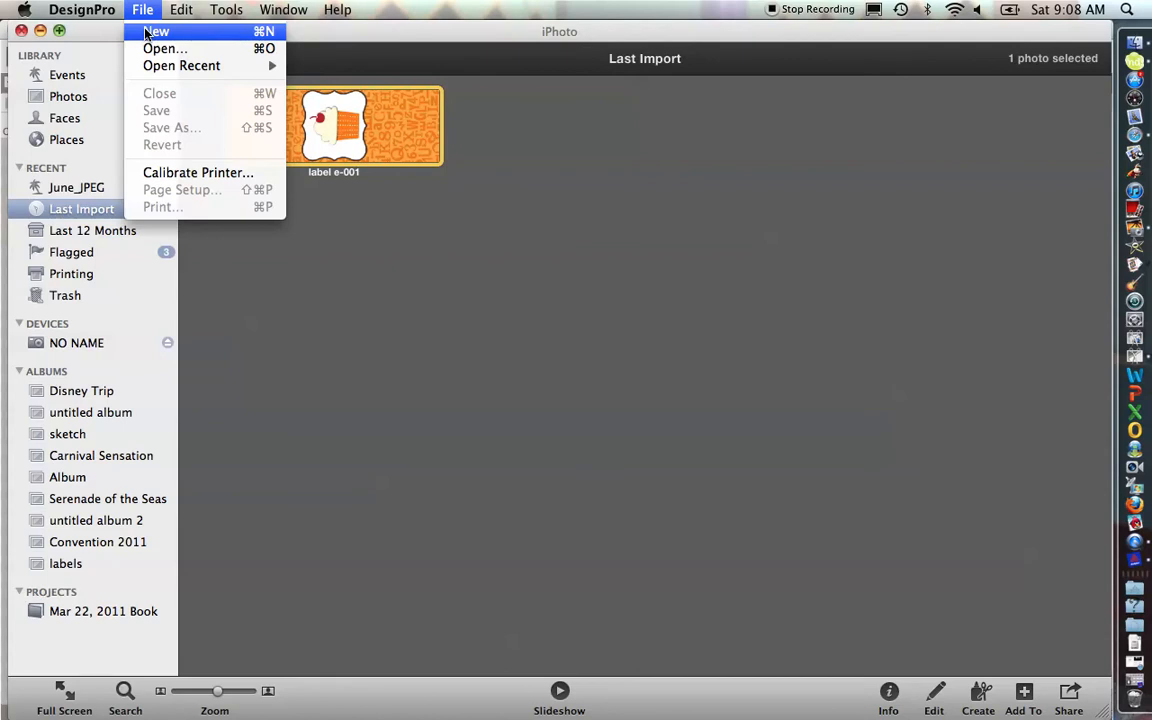
pyautogui.click(155, 31)
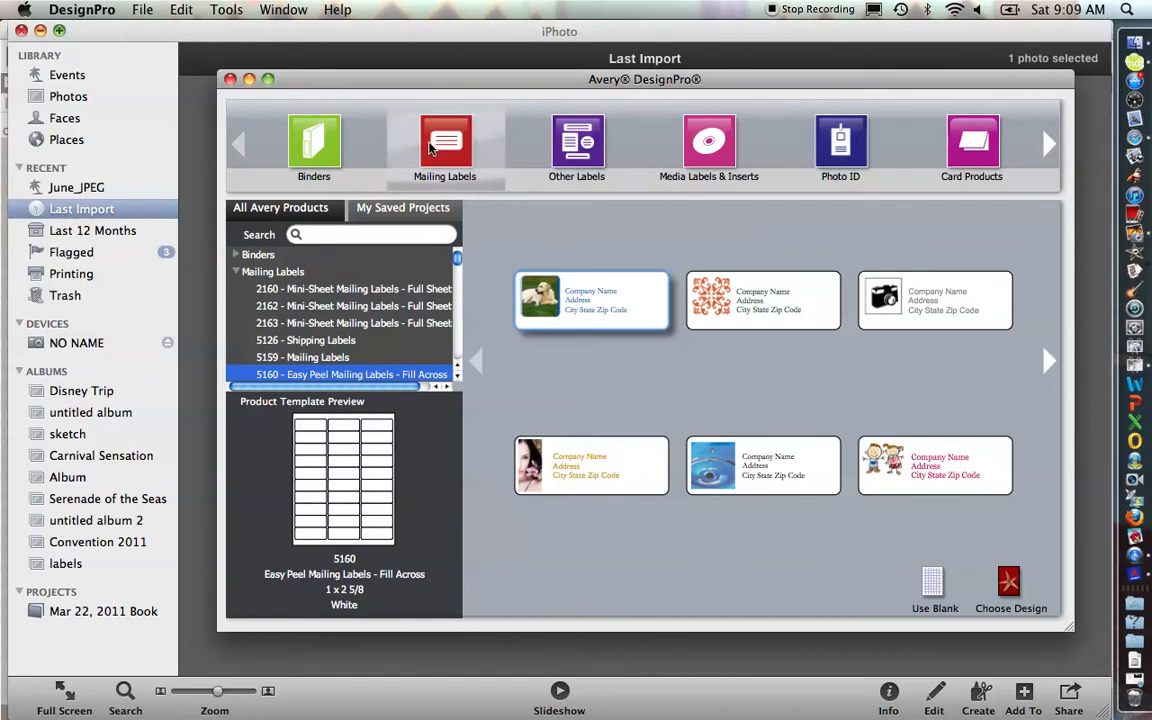
# Step: Choose the 5160 Easy Peel Mailing Labels - Fill Across template and start a blank design
pyautogui.click(457, 379)
pyautogui.click(457, 379)
pyautogui.click(457, 379)
pyautogui.click(457, 379)
pyautogui.click(457, 379)
pyautogui.click(457, 379)
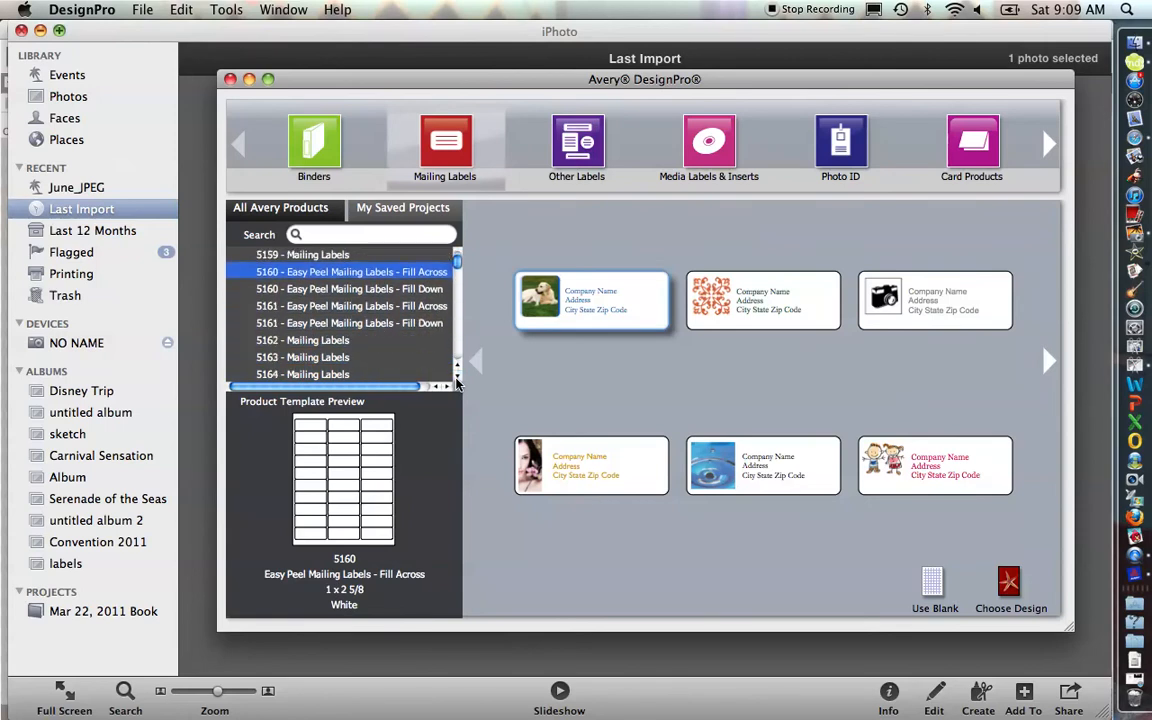
pyautogui.click(457, 379)
pyautogui.click(457, 379)
pyautogui.click(457, 379)
pyautogui.click(457, 379)
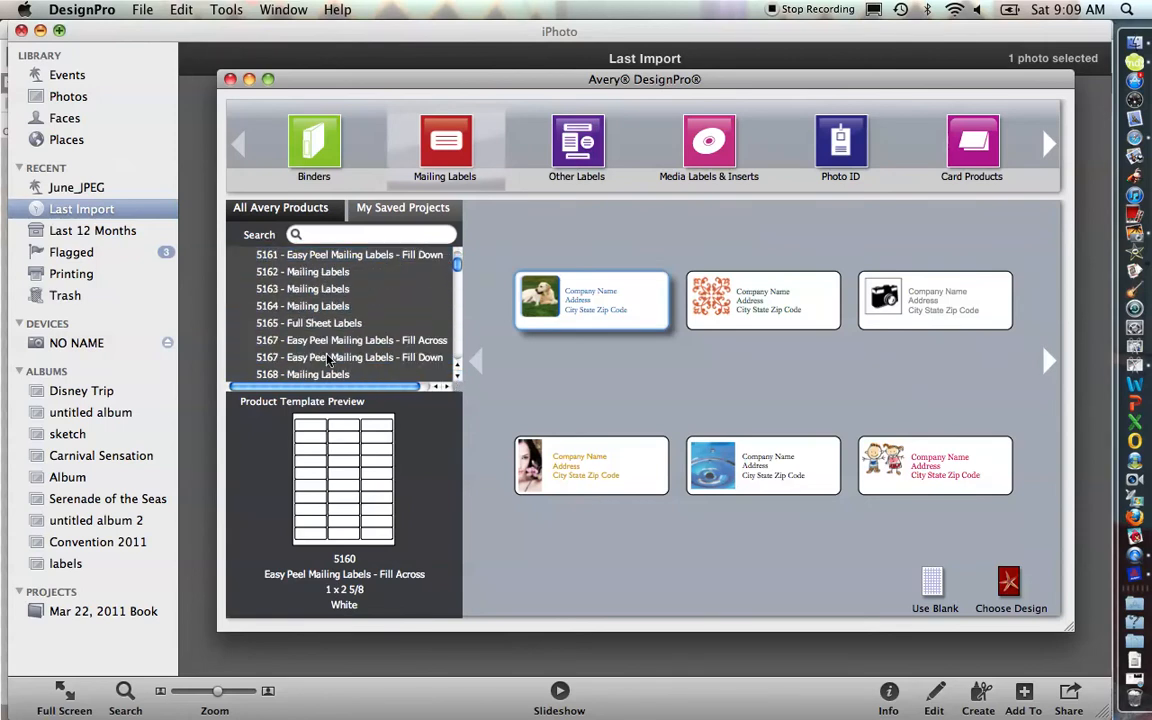
pyautogui.click(457, 379)
pyautogui.click(457, 379)
pyautogui.click(457, 379)
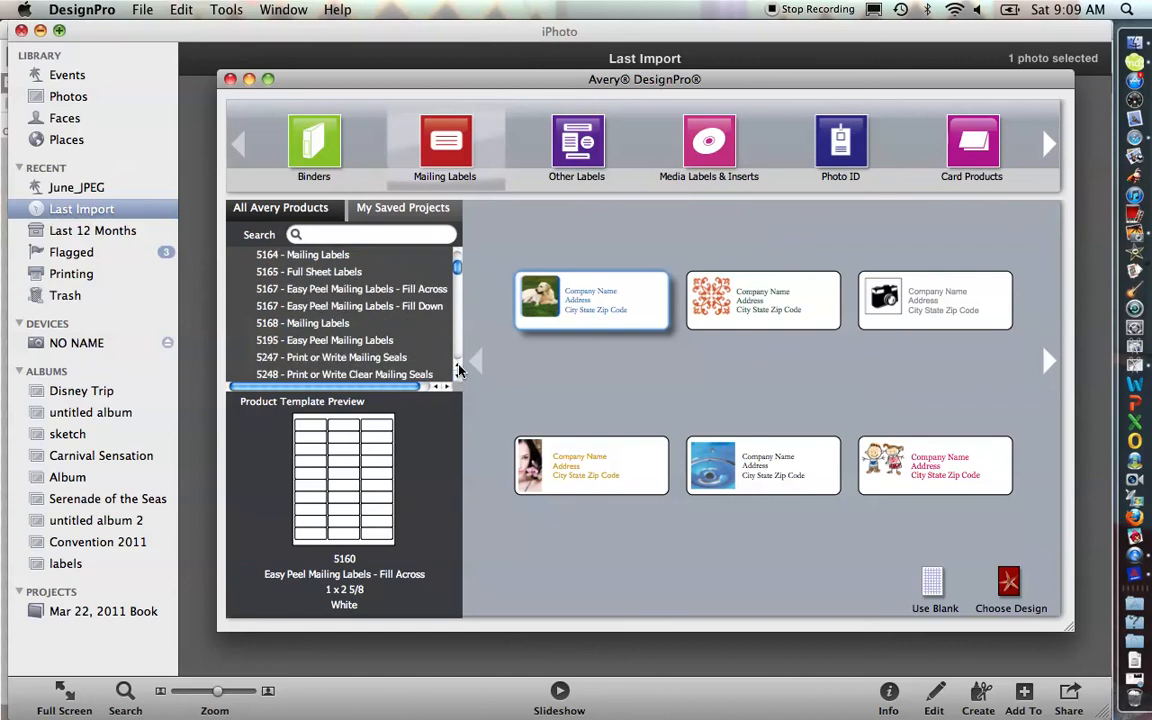
pyautogui.click(458, 367)
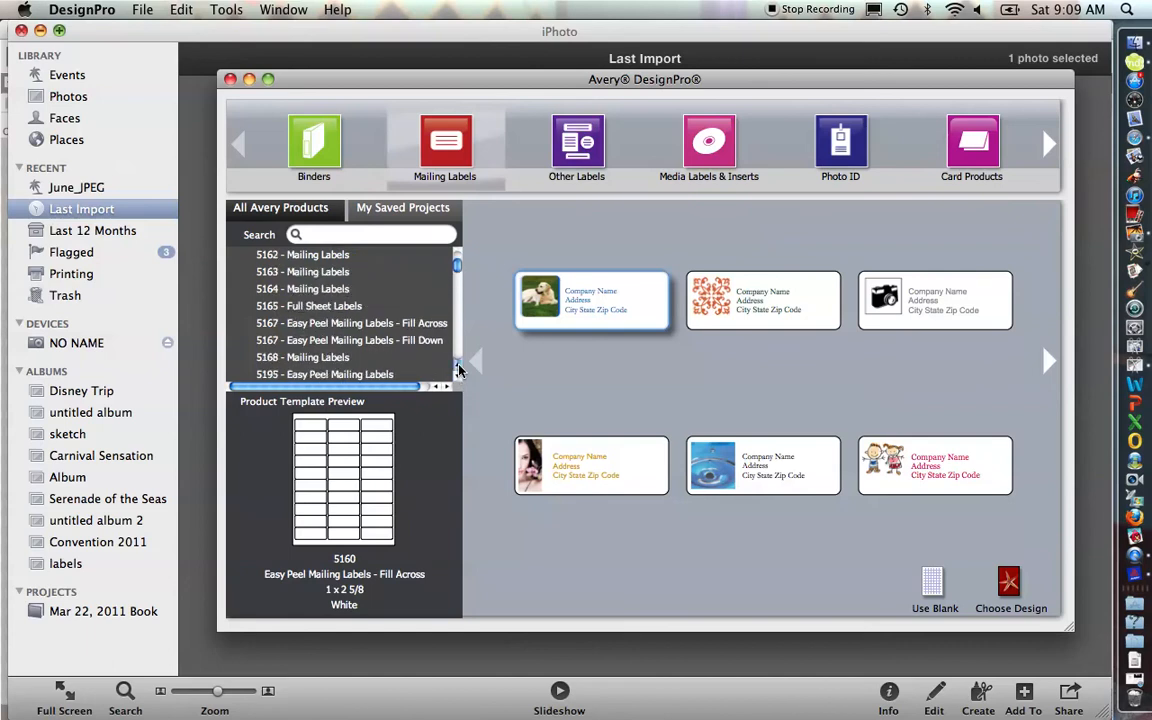
pyautogui.click(458, 367)
pyautogui.click(458, 367)
pyautogui.click(458, 367)
pyautogui.click(458, 367)
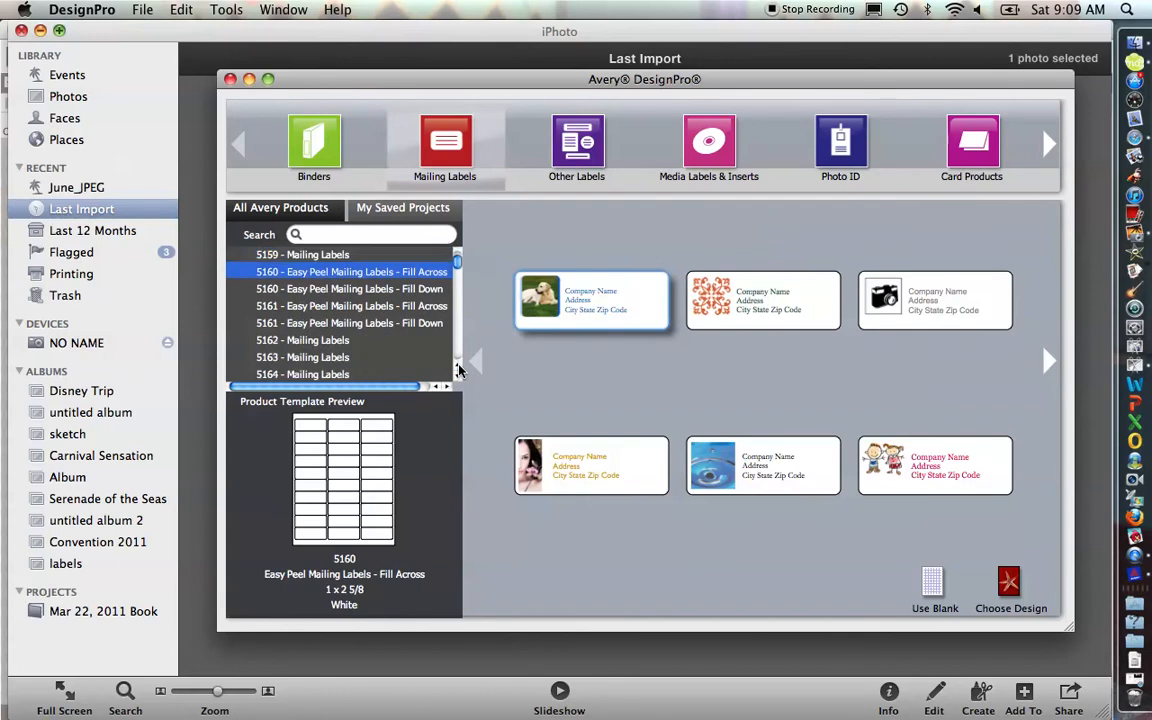
pyautogui.click(458, 367)
pyautogui.click(458, 367)
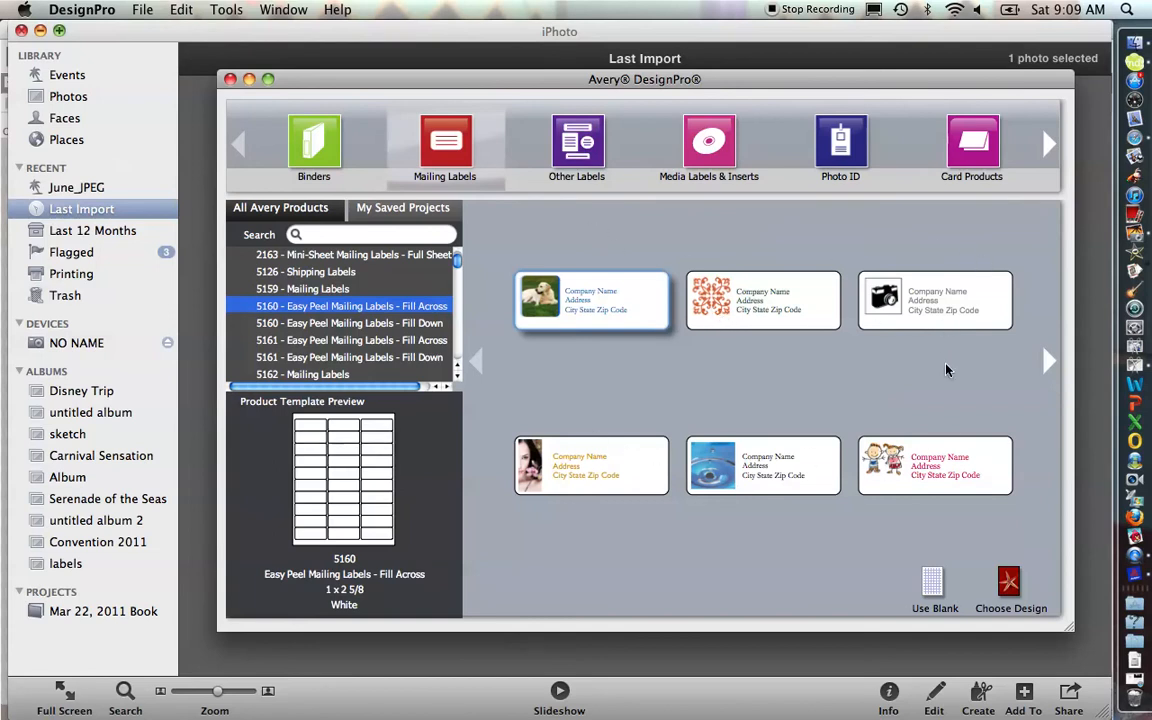
pyautogui.click(929, 585)
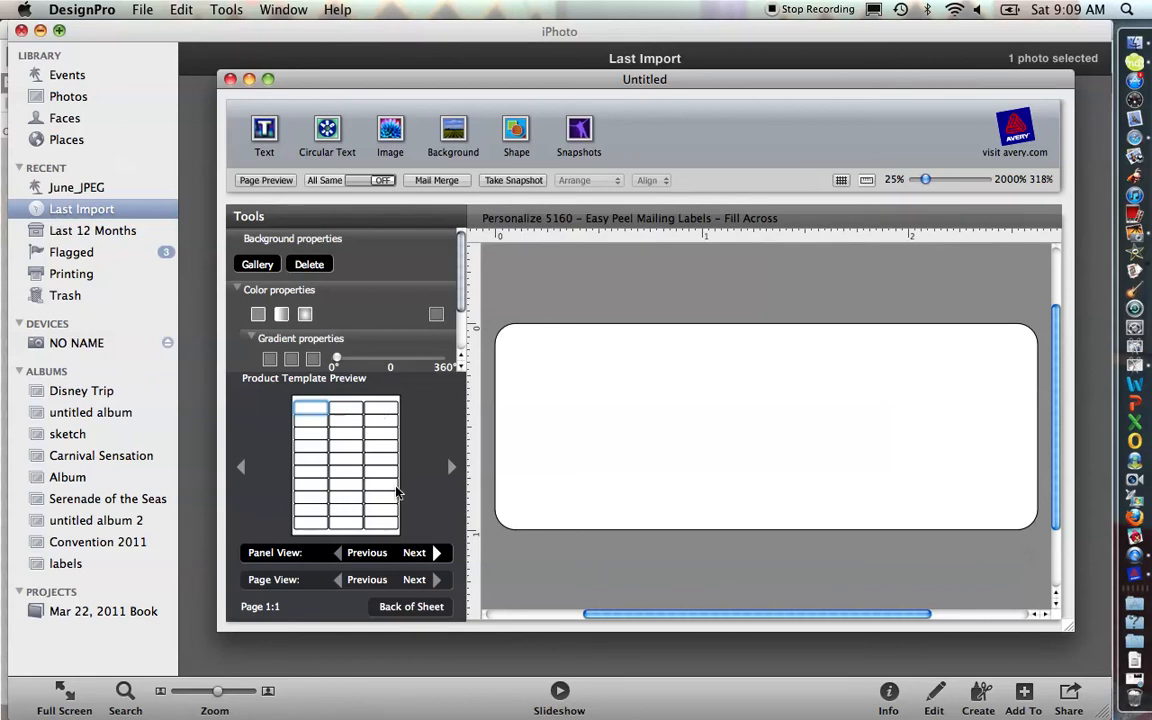
pyautogui.click(377, 181)
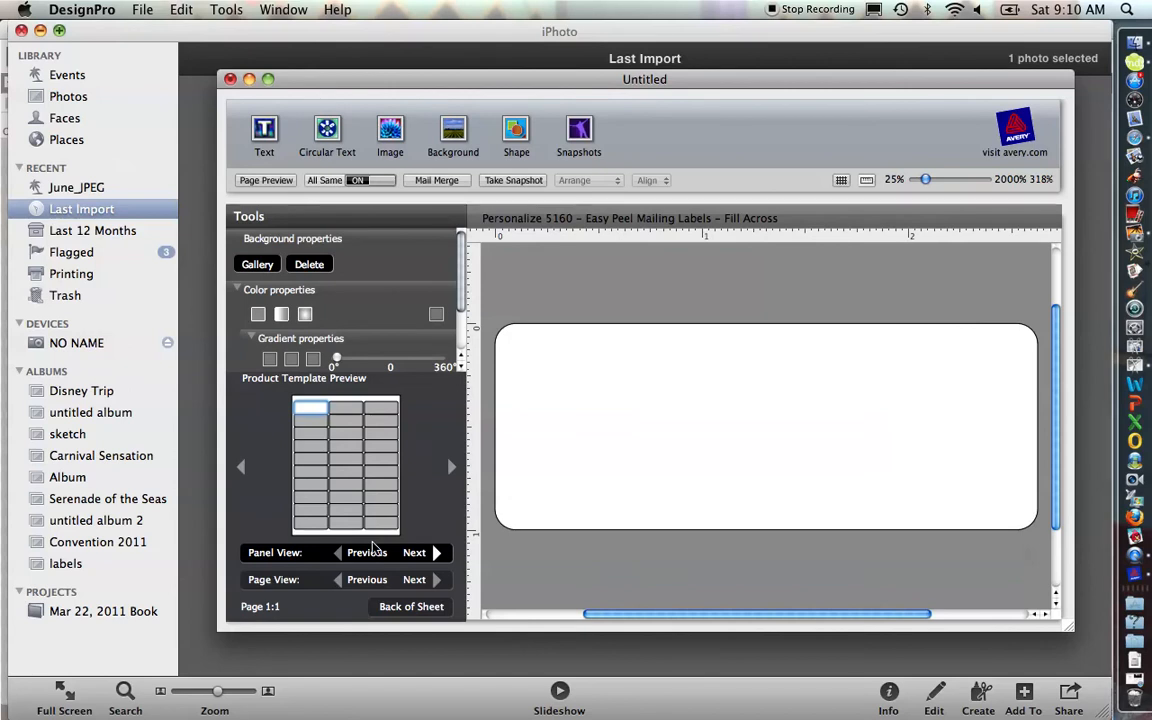
pyautogui.click(376, 183)
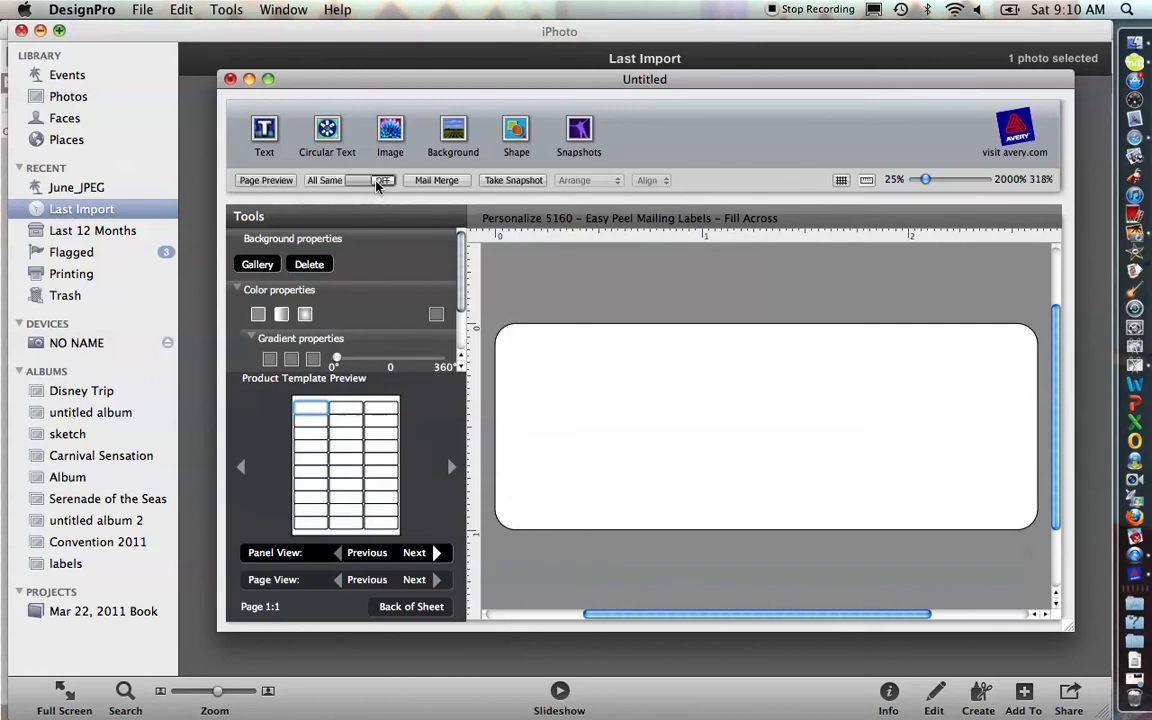
pyautogui.click(345, 410)
pyautogui.click(389, 409)
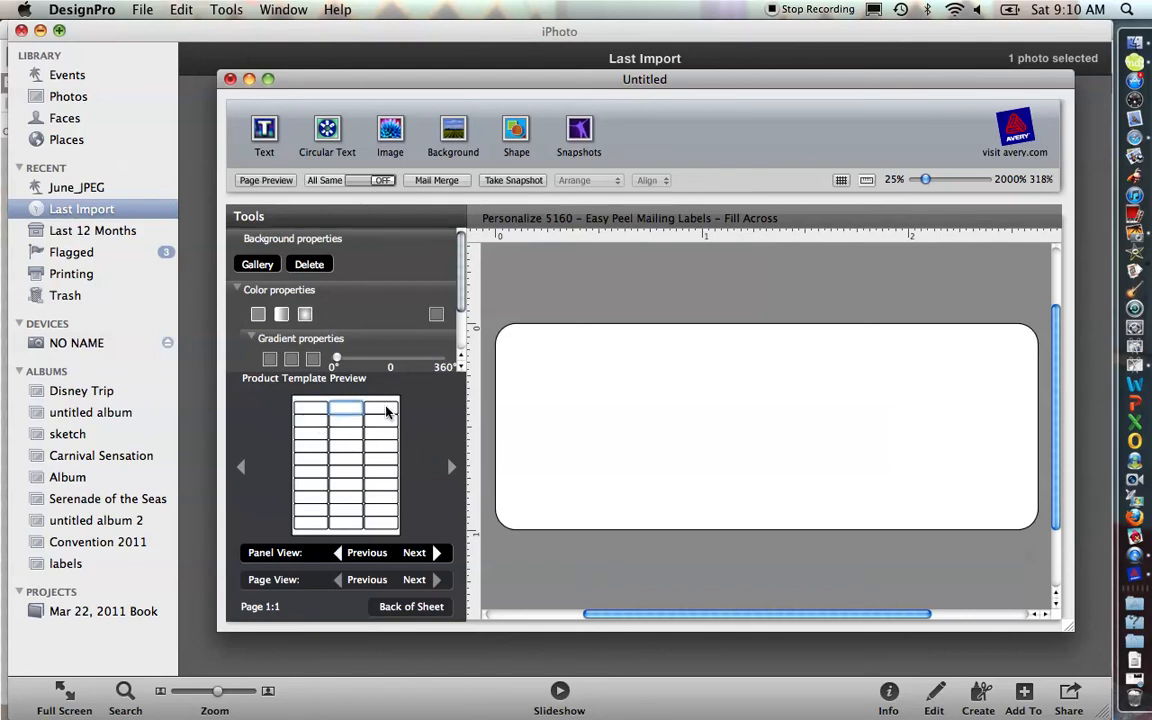
pyautogui.click(317, 412)
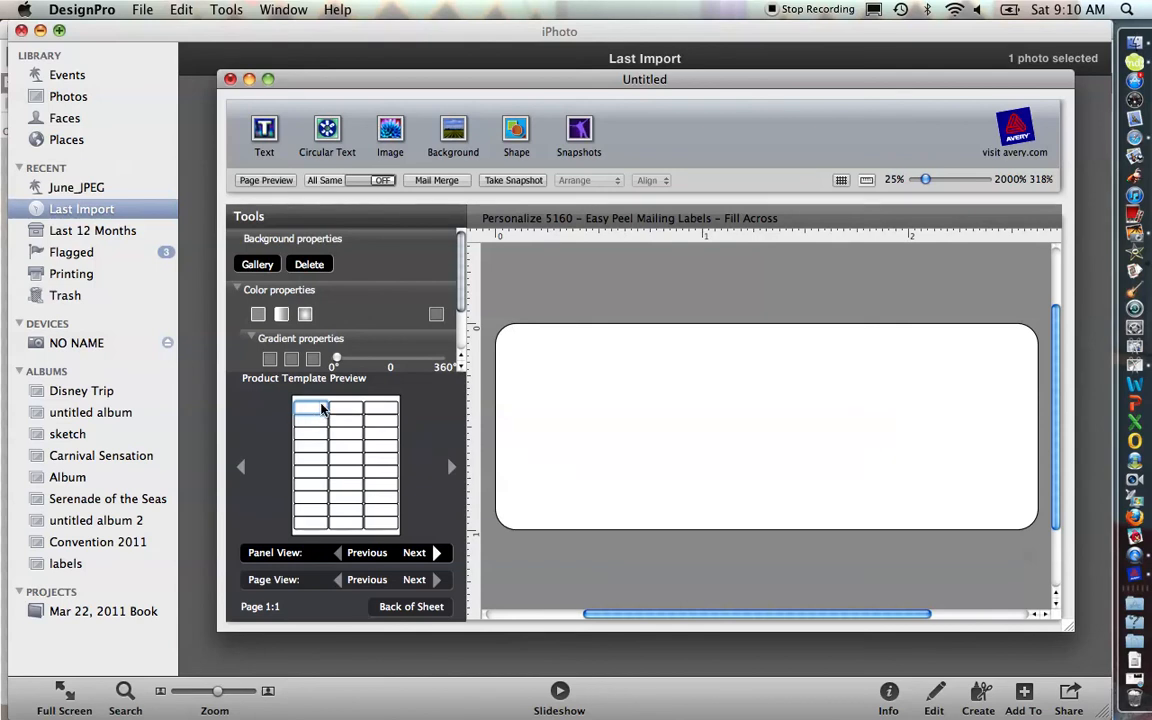
# Step: Set the first label's background to the orange label image from the iPhoto Last Import album
pyautogui.click(264, 265)
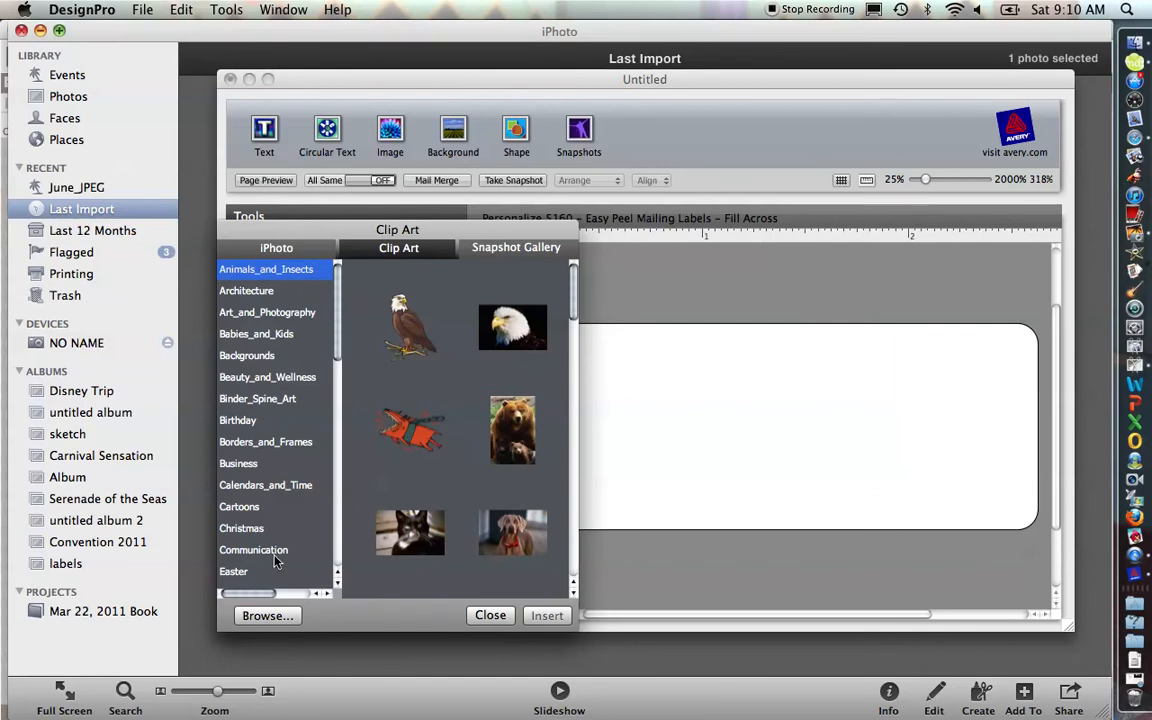
pyautogui.click(294, 252)
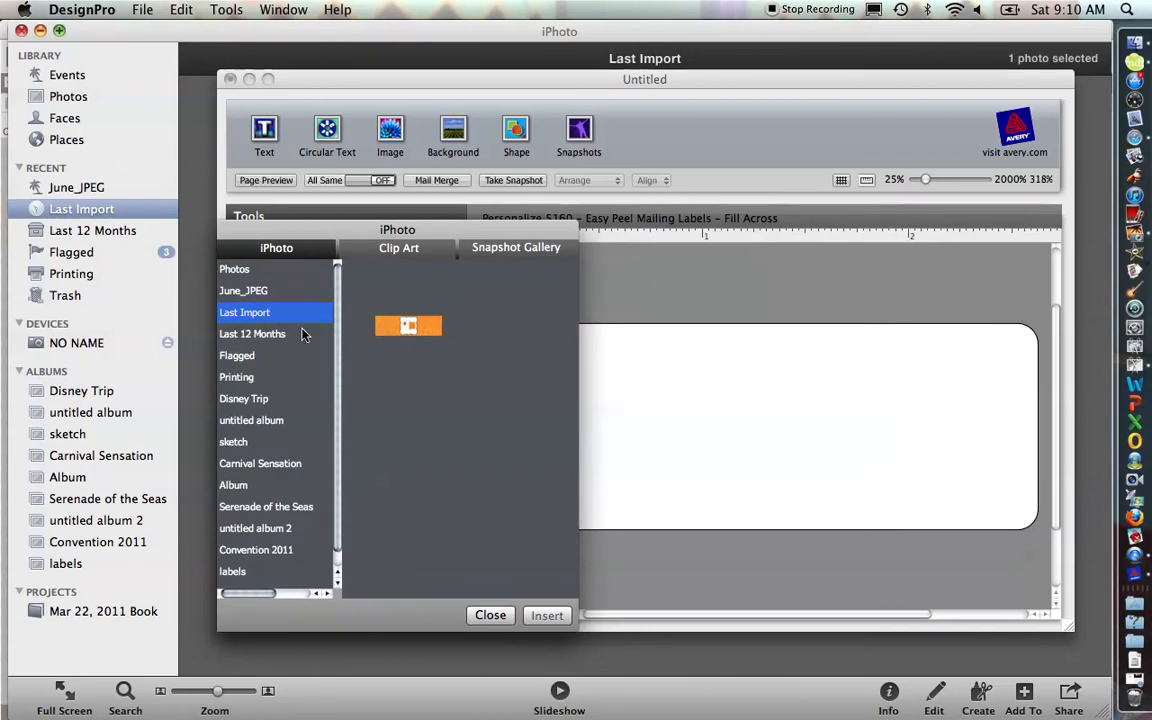
pyautogui.click(422, 331)
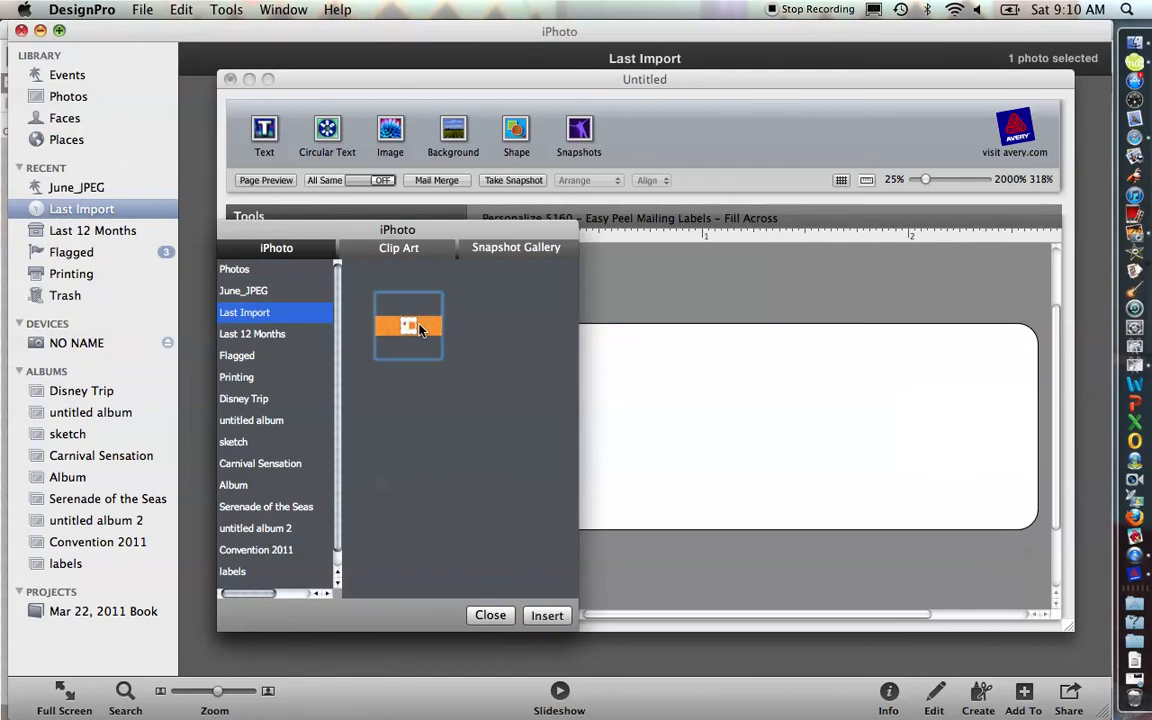
pyautogui.click(548, 615)
pyautogui.click(485, 615)
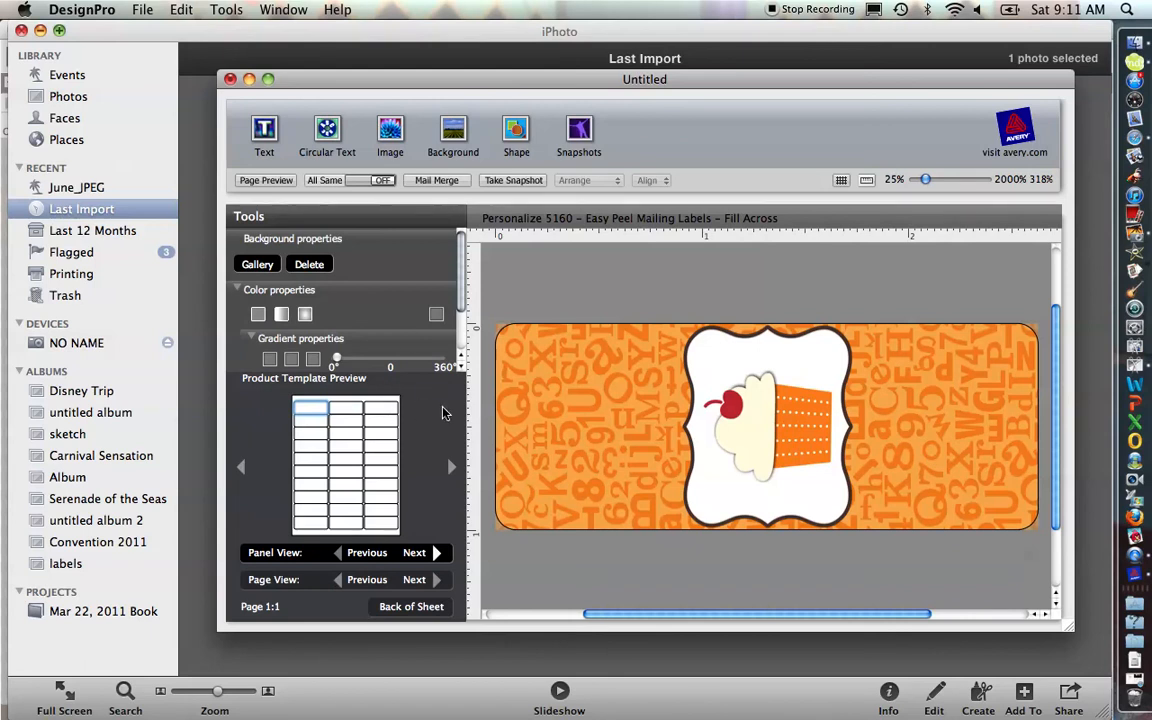
# Step: Set the second label's background to the yellow 'I fancy you' heart image from the iPhoto labels album
pyautogui.click(346, 412)
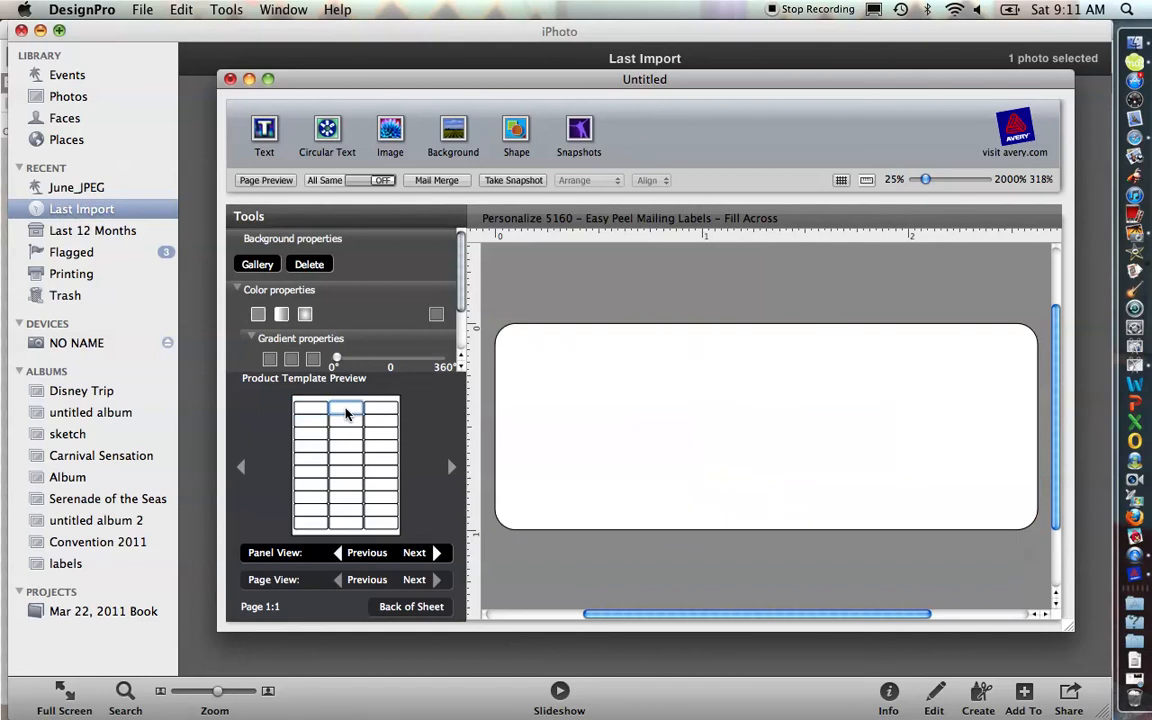
pyautogui.click(257, 264)
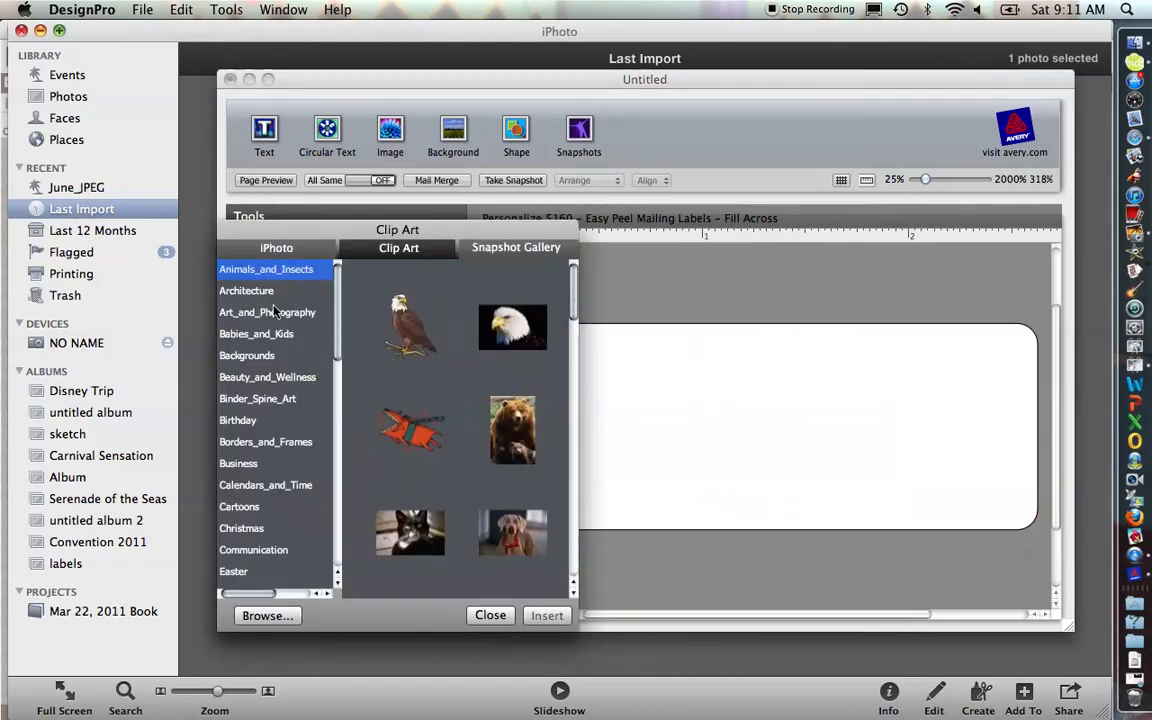
pyautogui.click(278, 250)
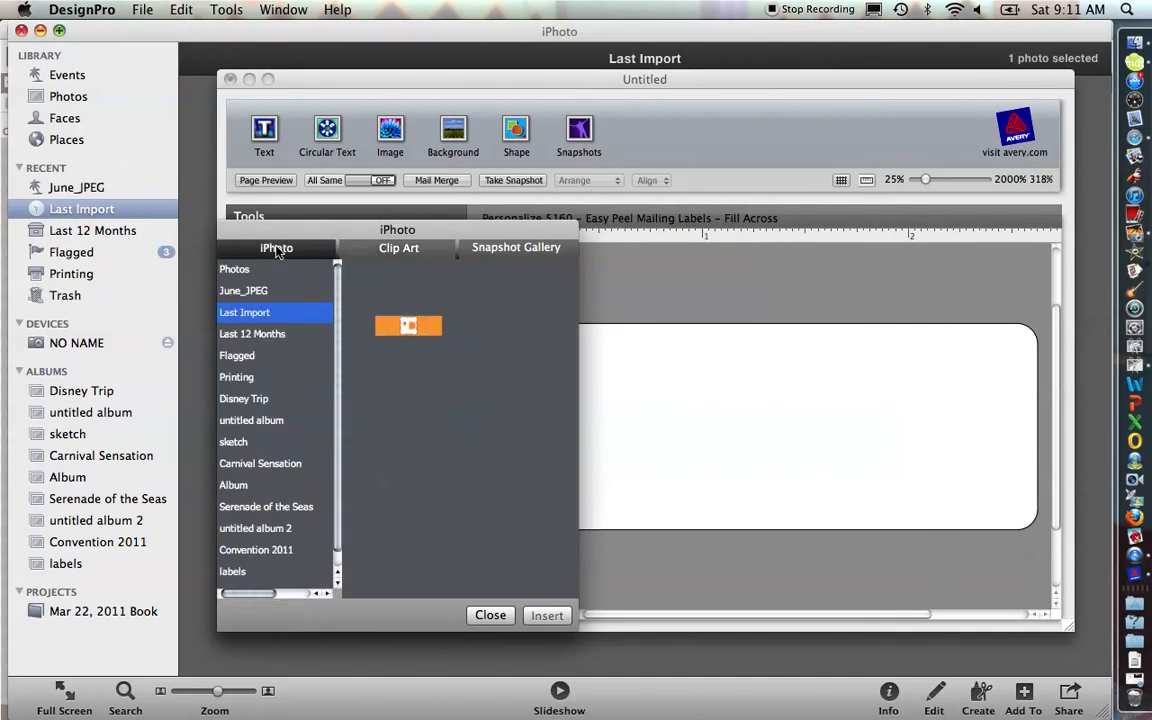
pyautogui.click(235, 572)
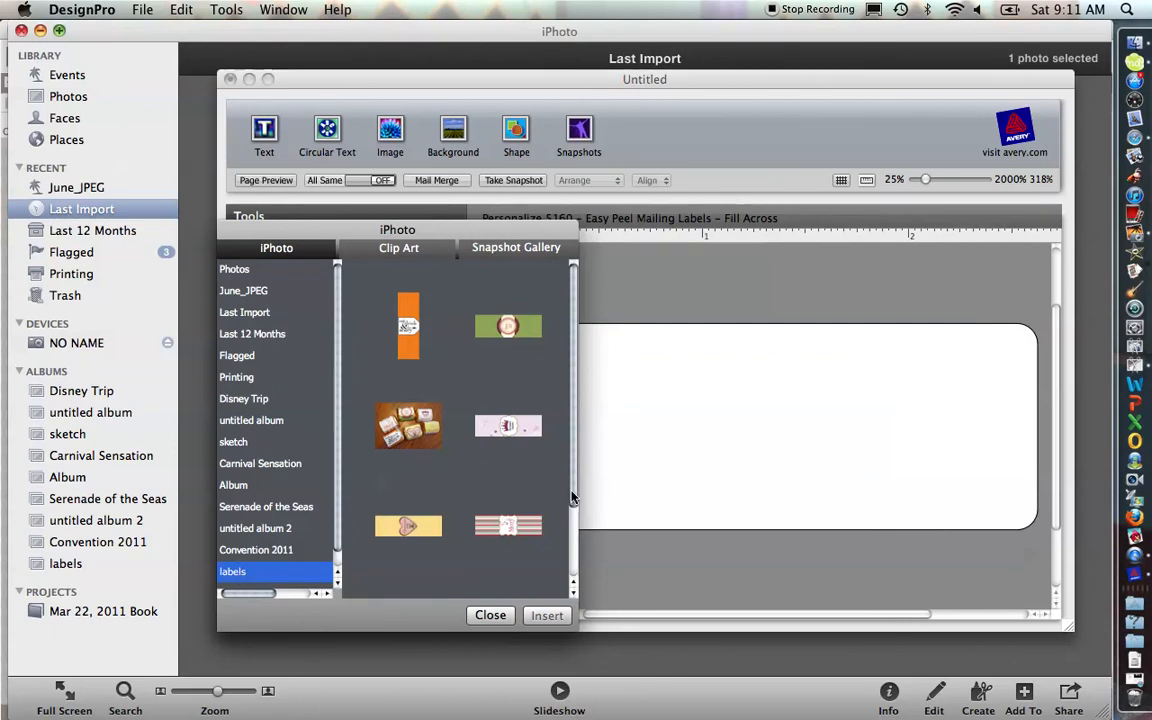
pyautogui.scroll(-3, 552, 530)
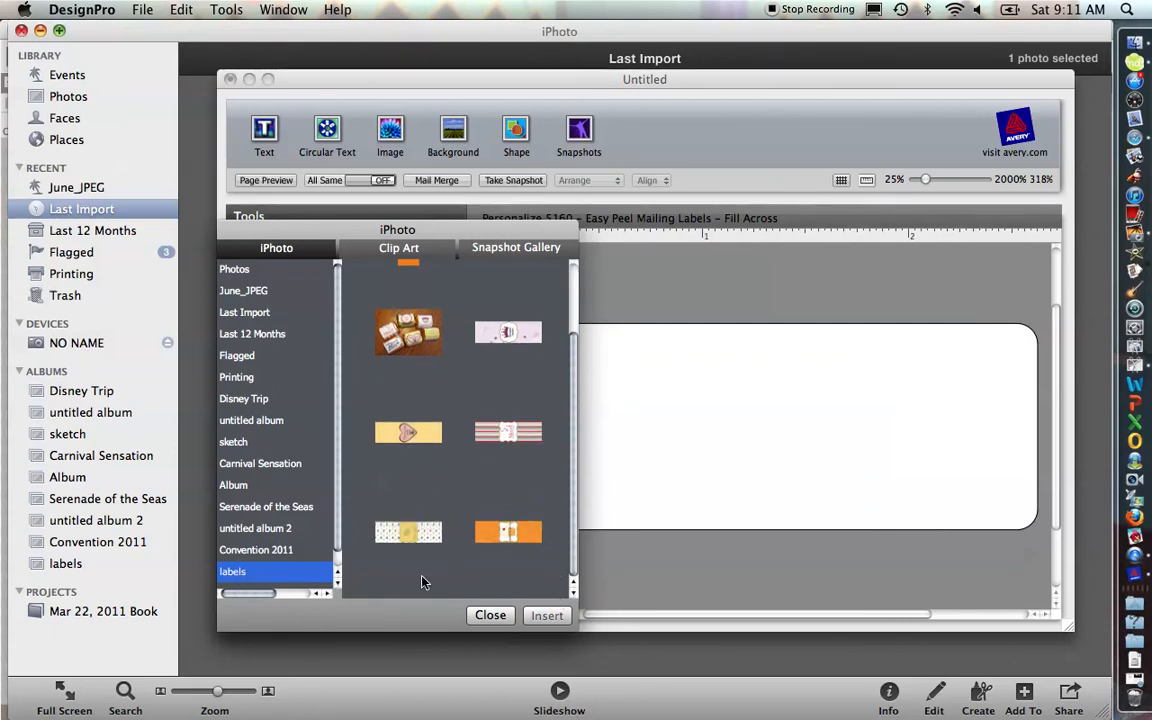
pyautogui.click(424, 436)
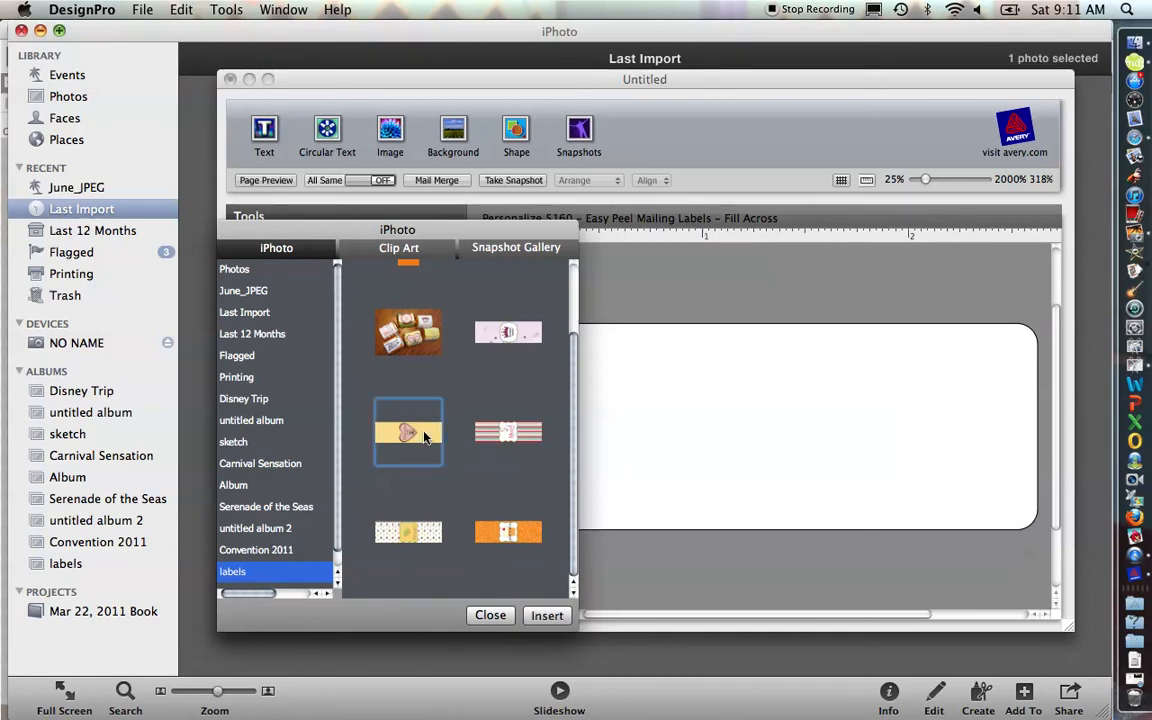
pyautogui.click(556, 621)
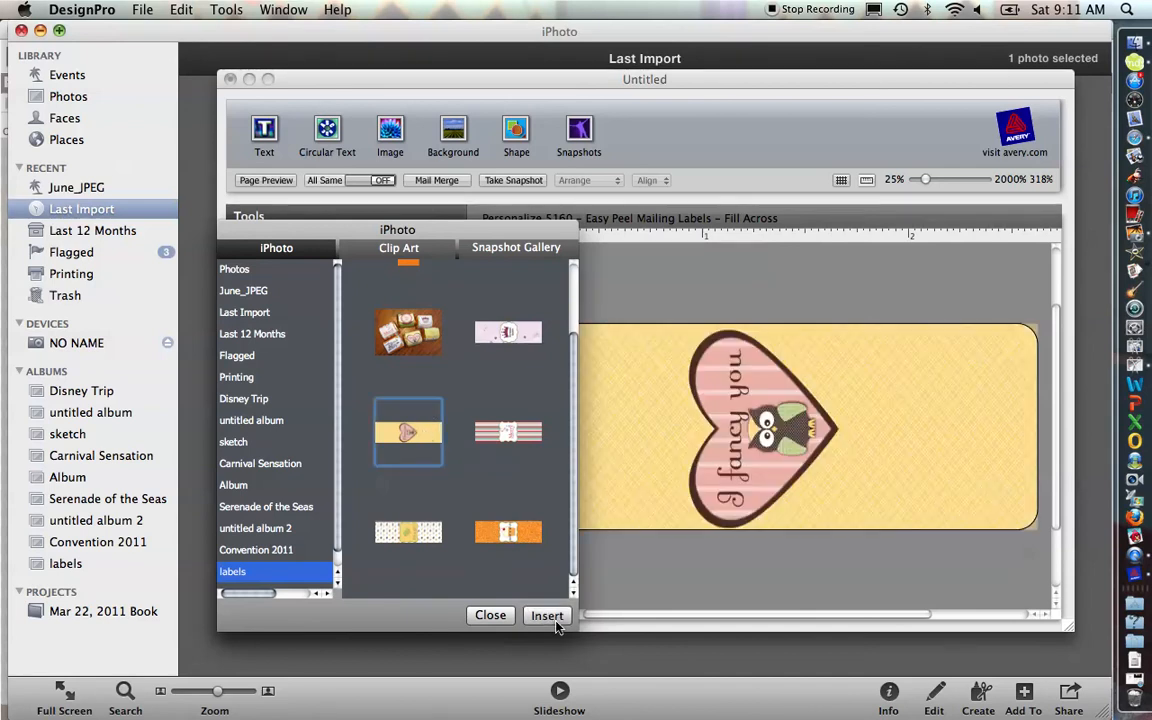
pyautogui.click(491, 616)
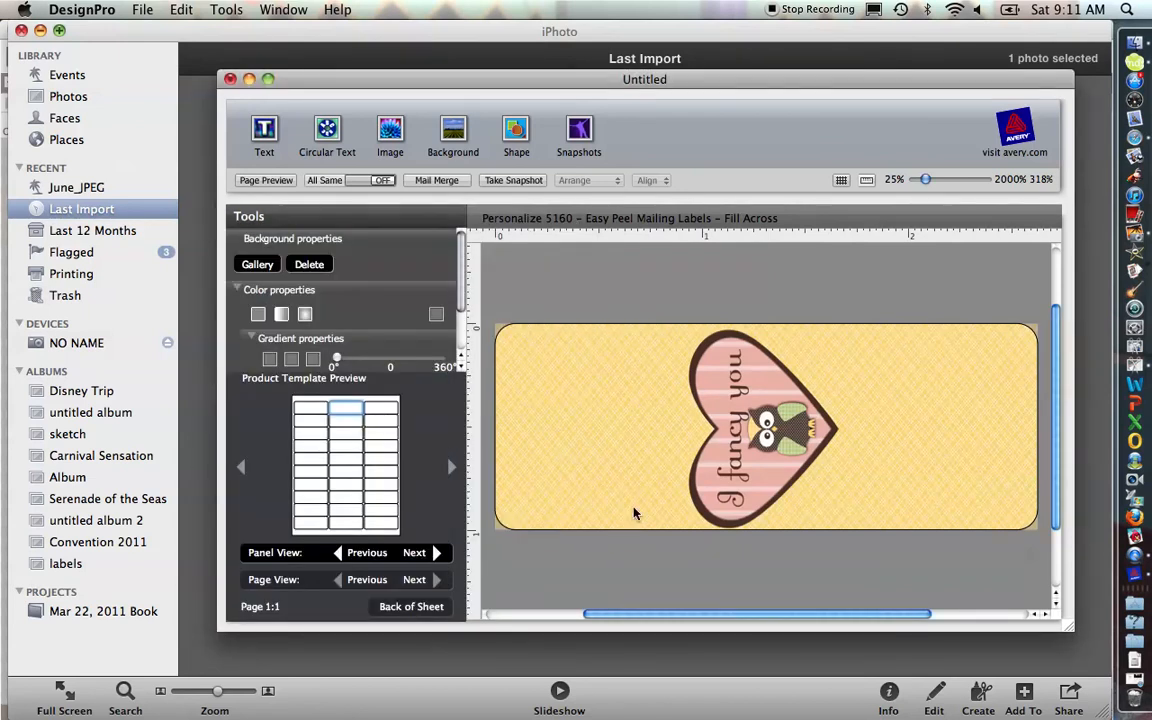
# Step: Switch between the first and second labels to review their designs
pyautogui.click(305, 412)
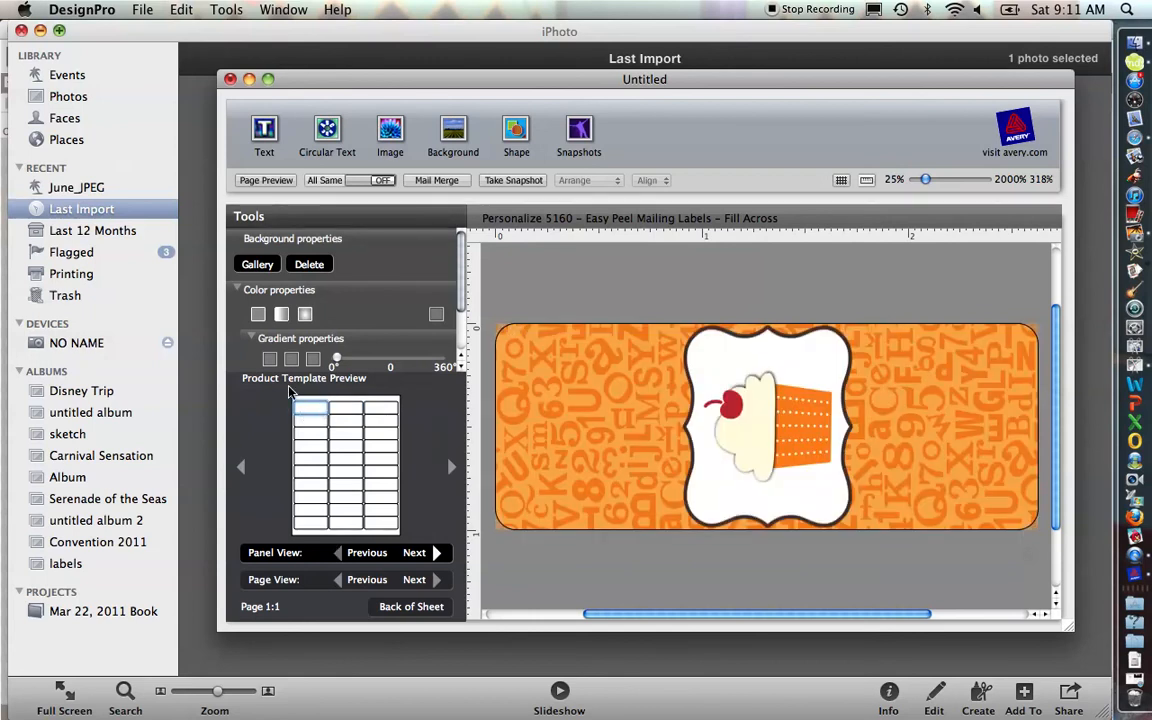
pyautogui.click(336, 410)
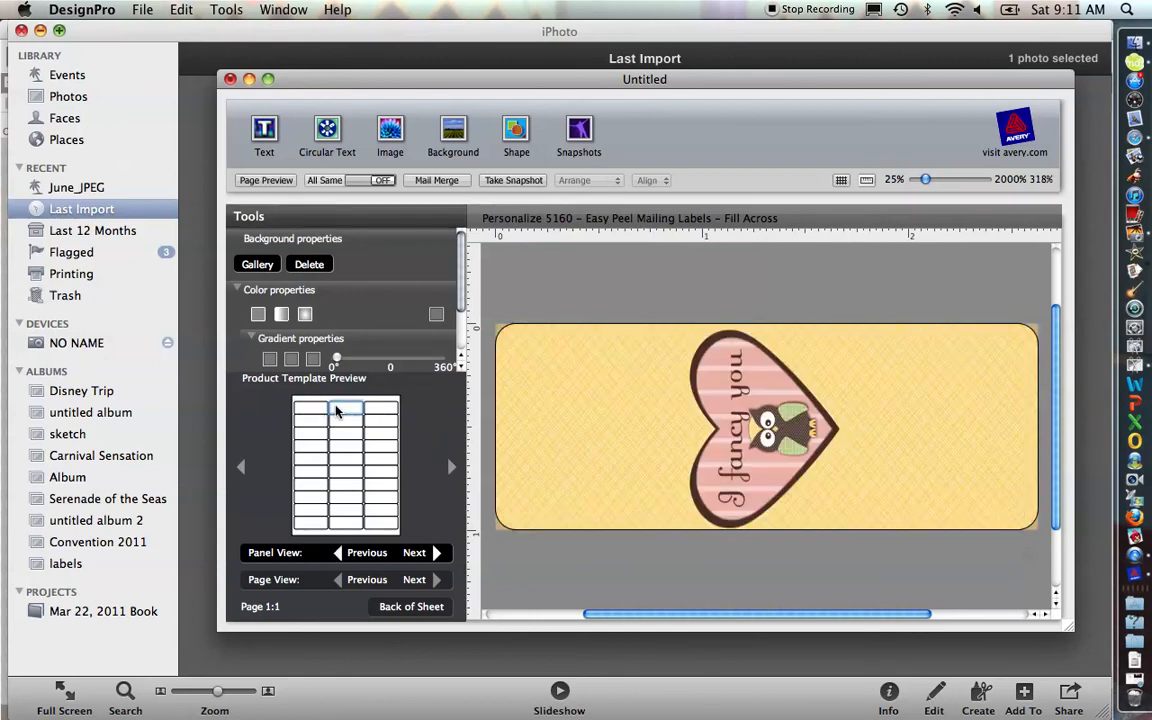
pyautogui.click(311, 414)
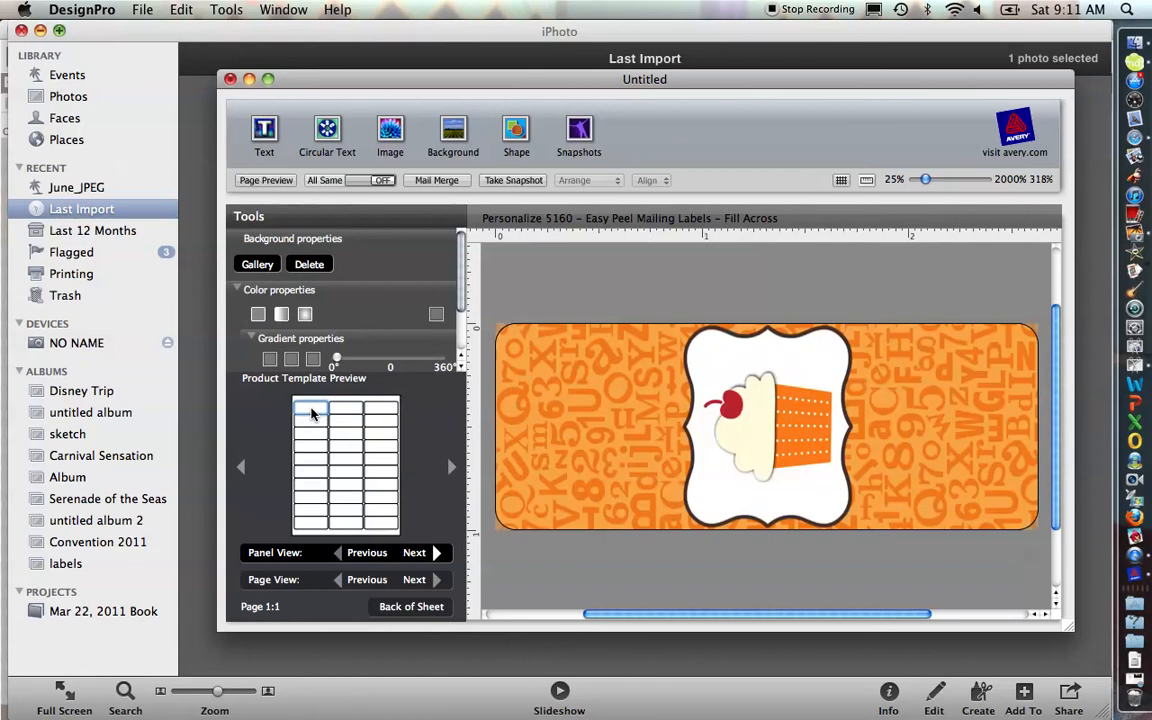
pyautogui.click(350, 412)
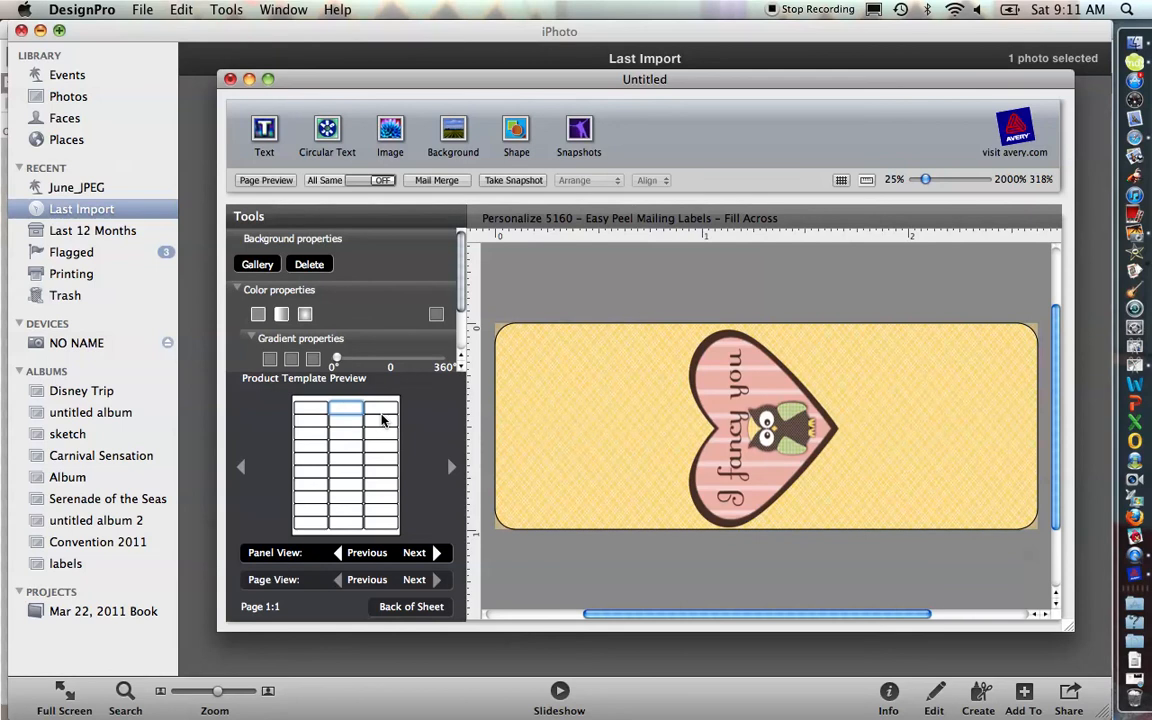
pyautogui.click(143, 10)
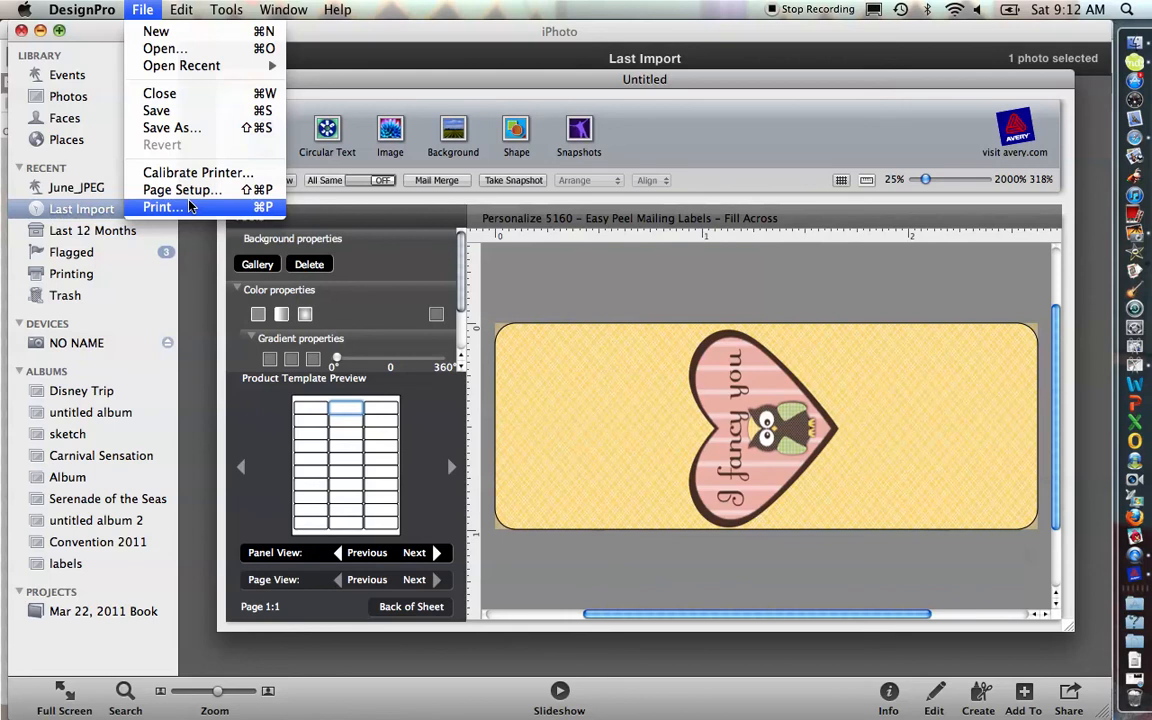
pyautogui.click(540, 285)
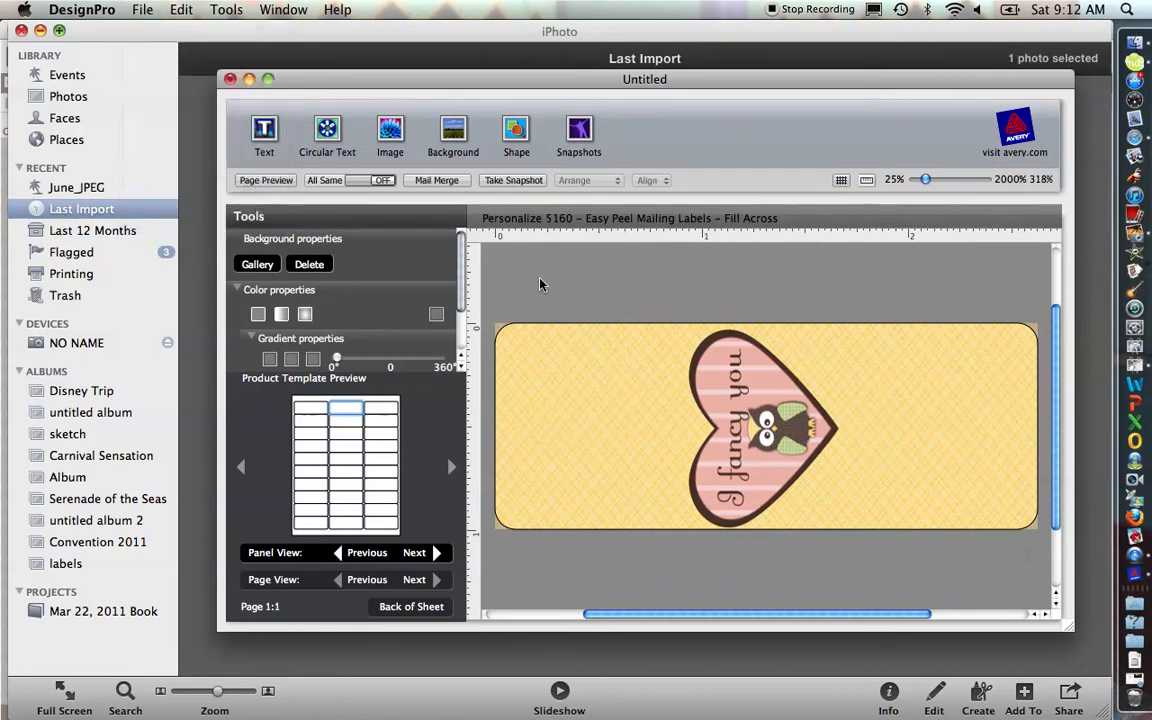